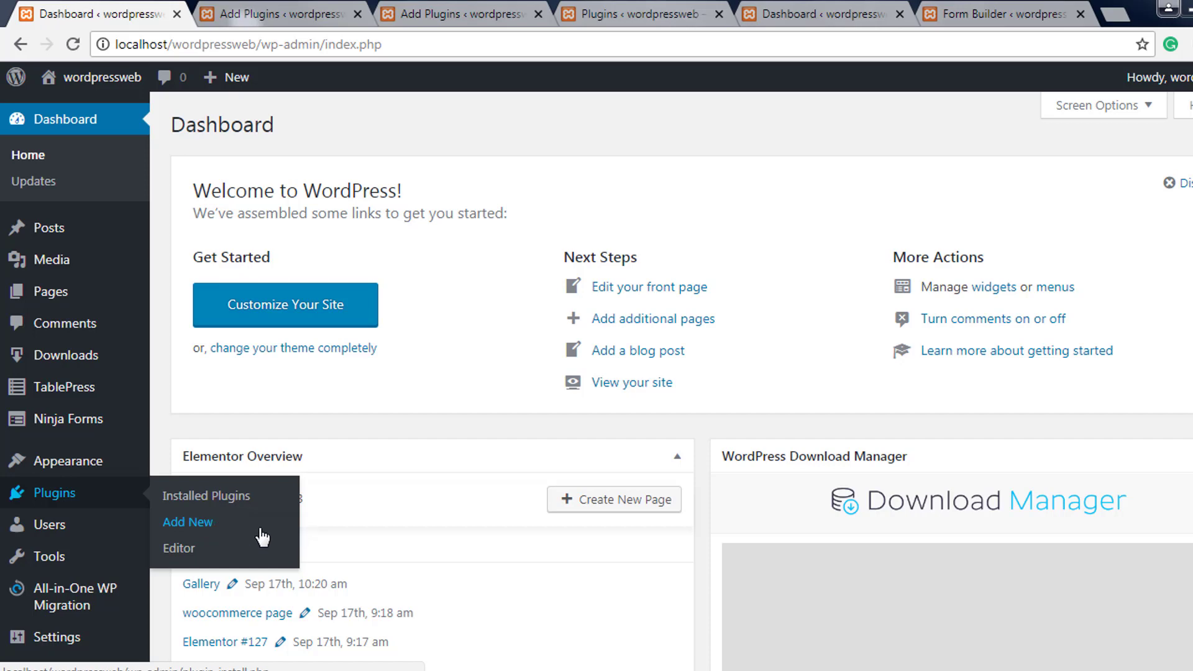
# Open the plugin directory results for "ninja forms" and view the Ninja Forms plugin's install and activate options.
pyautogui.click(271, 19)
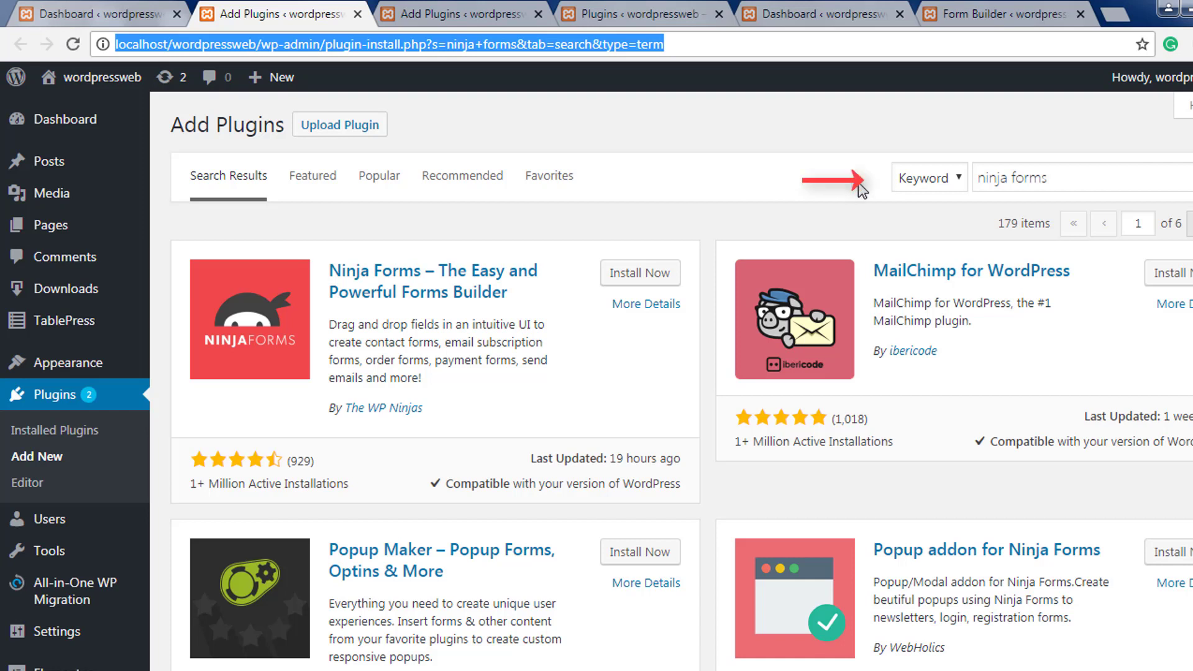
pyautogui.click(1011, 185)
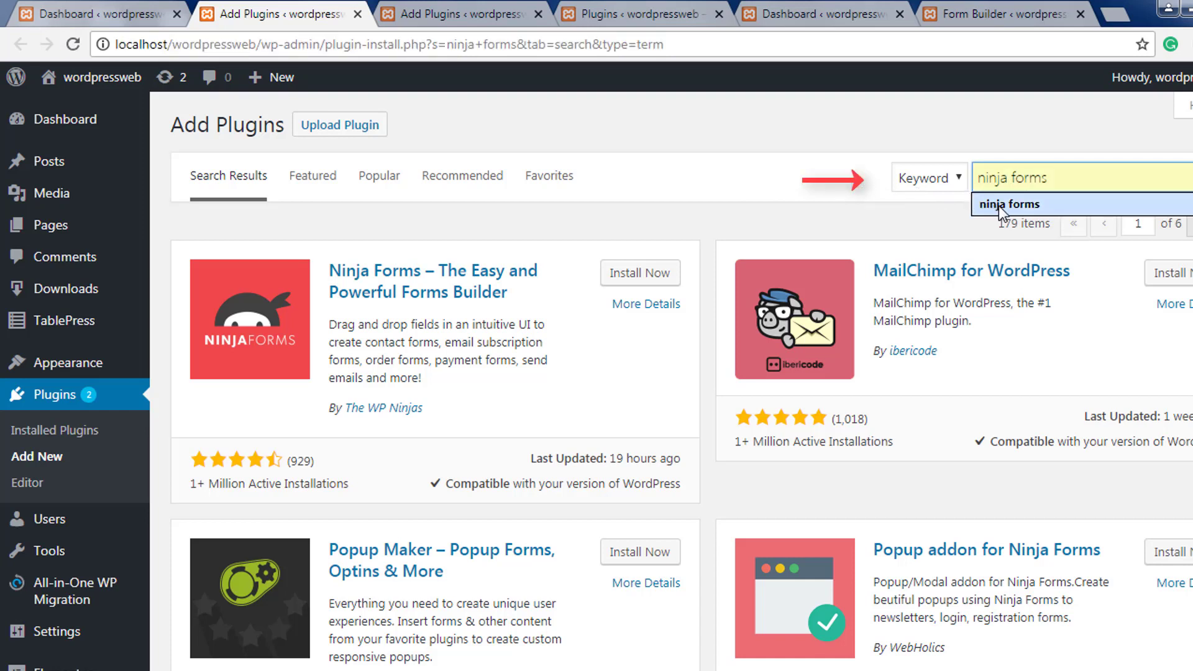
pyautogui.click(844, 234)
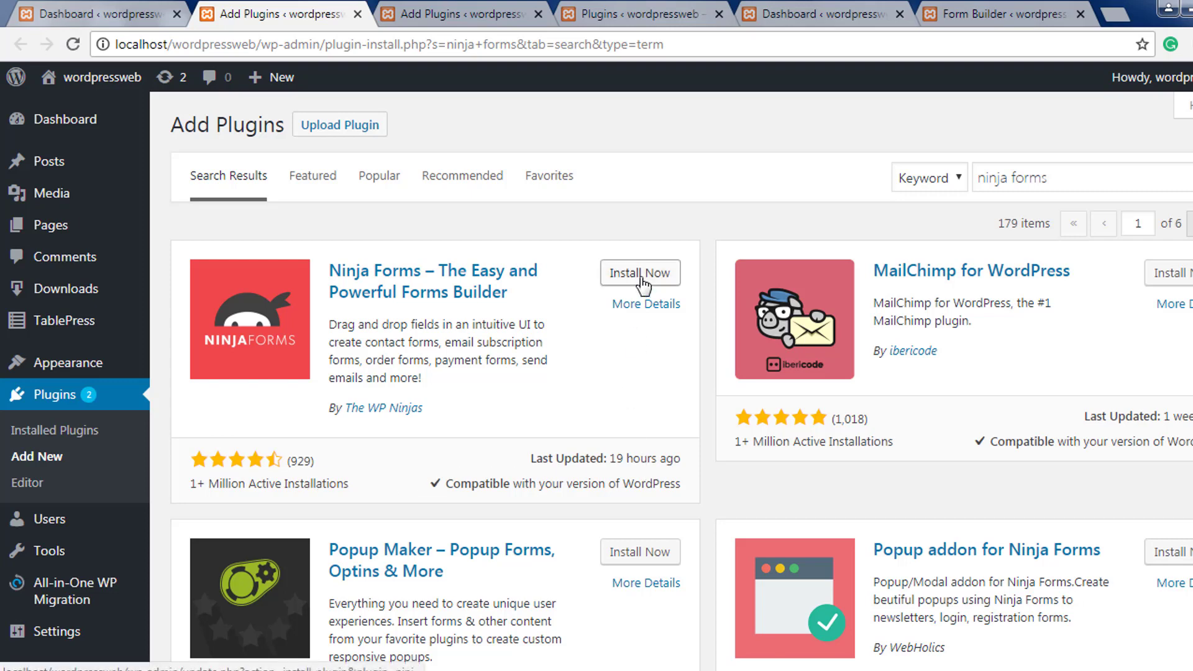
pyautogui.hotkey('ctrl', 'Tab')
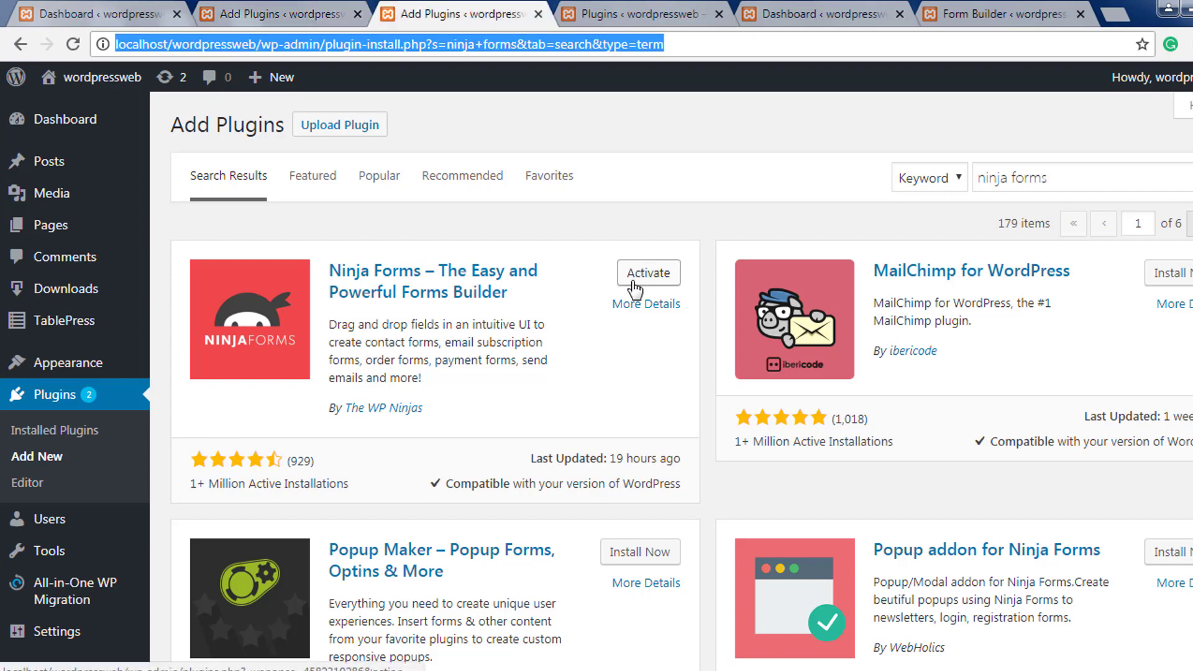
# Check the installed plugins list for the Ninja Forms entry.
pyautogui.click(616, 12)
pyautogui.scroll(5, 421, 199)
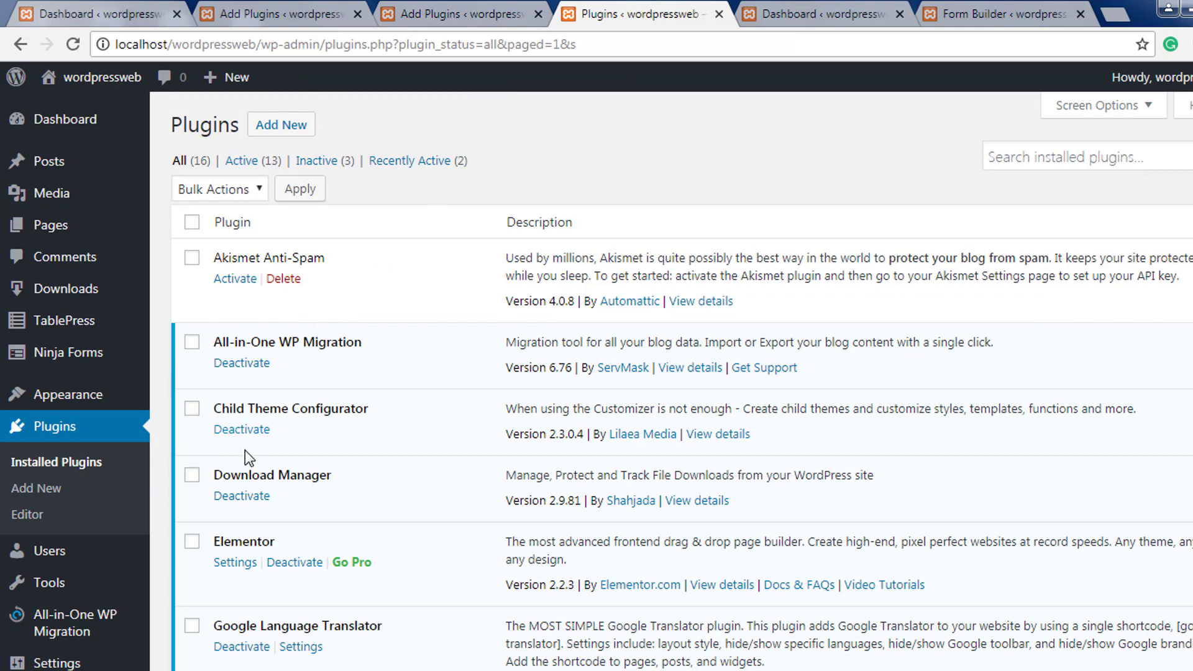
pyautogui.scroll(-1, 245, 450)
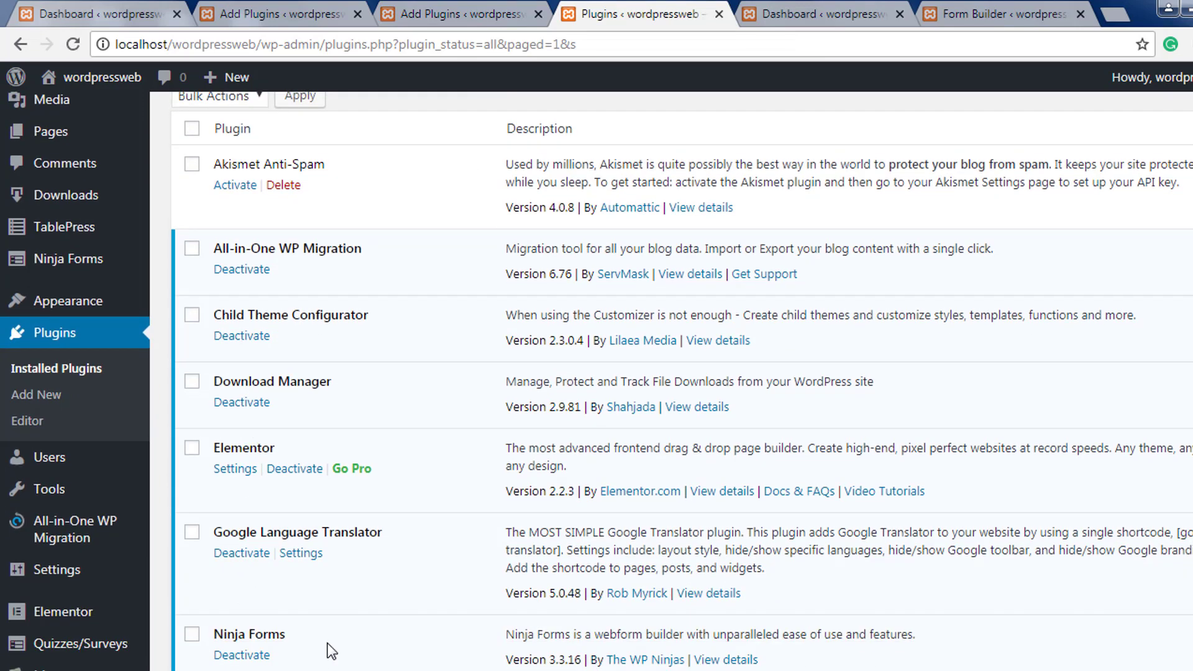
pyautogui.scroll(-3, 331, 651)
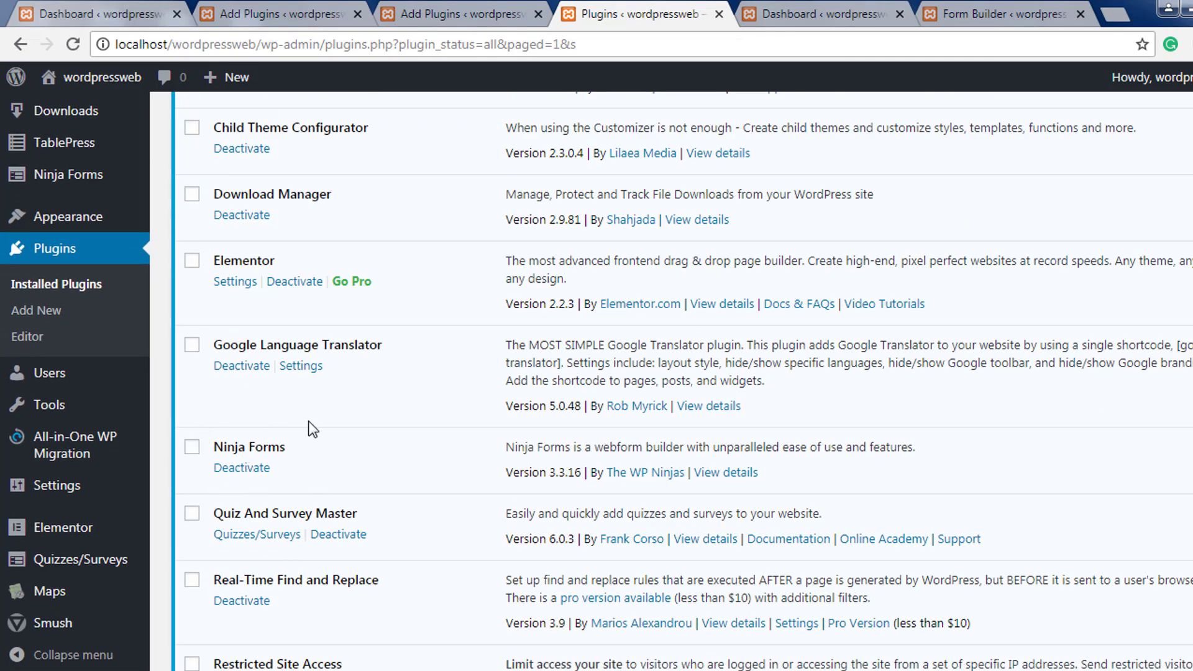
# Create a new Ninja Forms form from the Contact Us template and return to the forms list.
pyautogui.moveTo(78, 185)
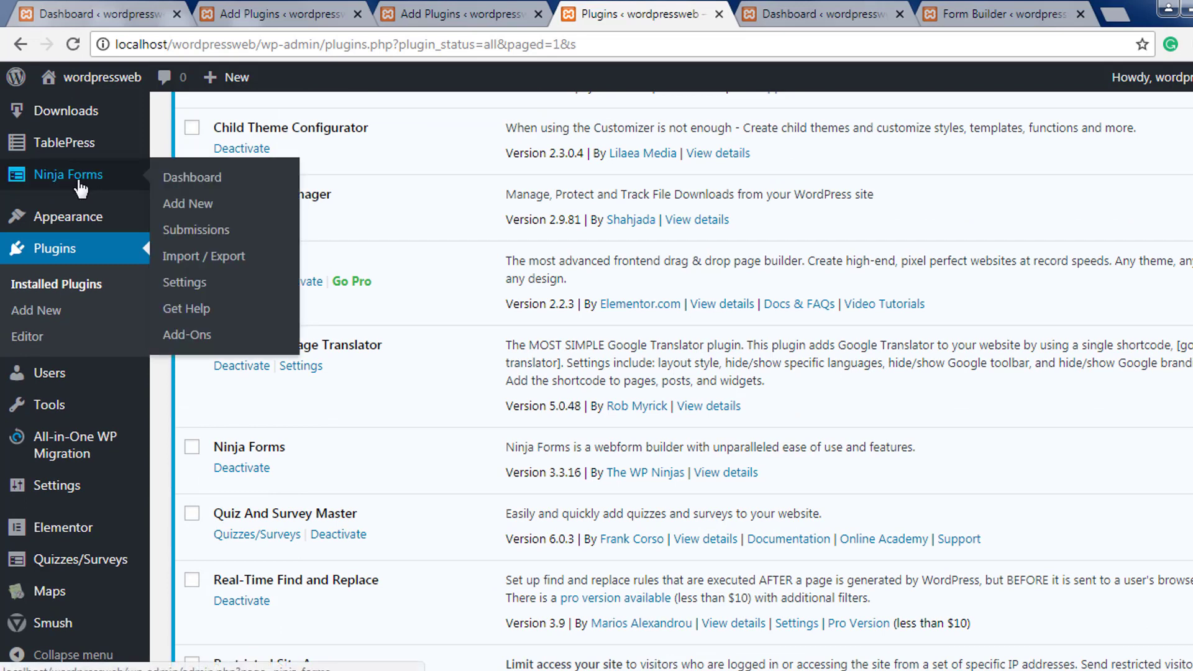
pyautogui.click(187, 204)
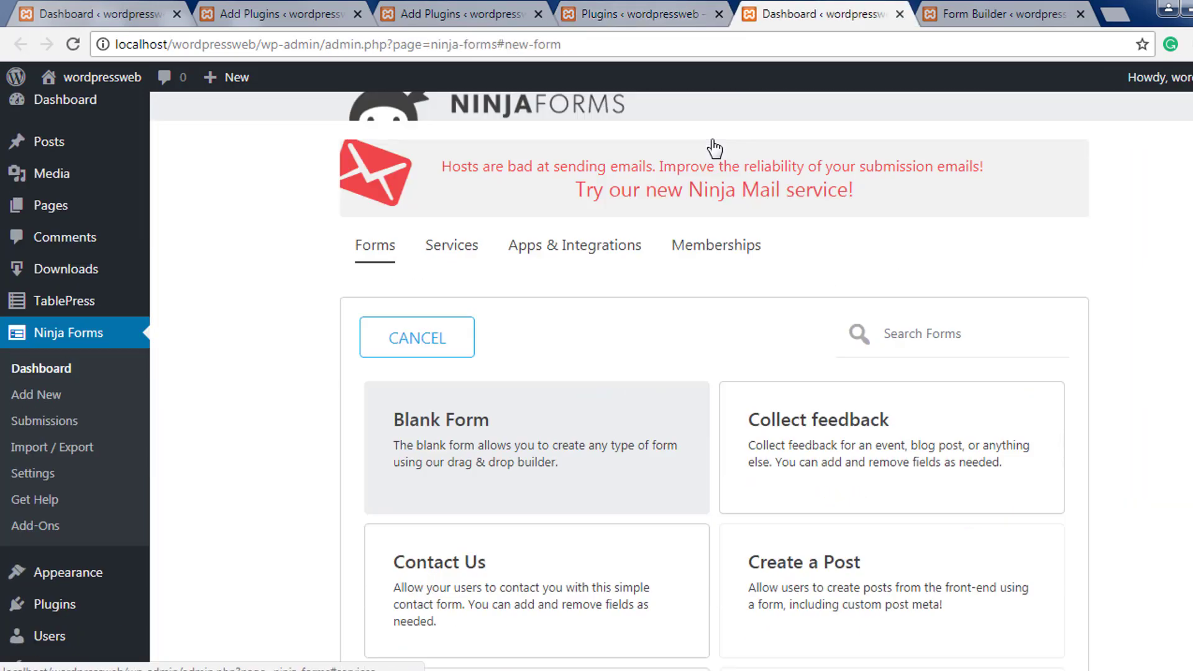
pyautogui.scroll(-1, 328, 474)
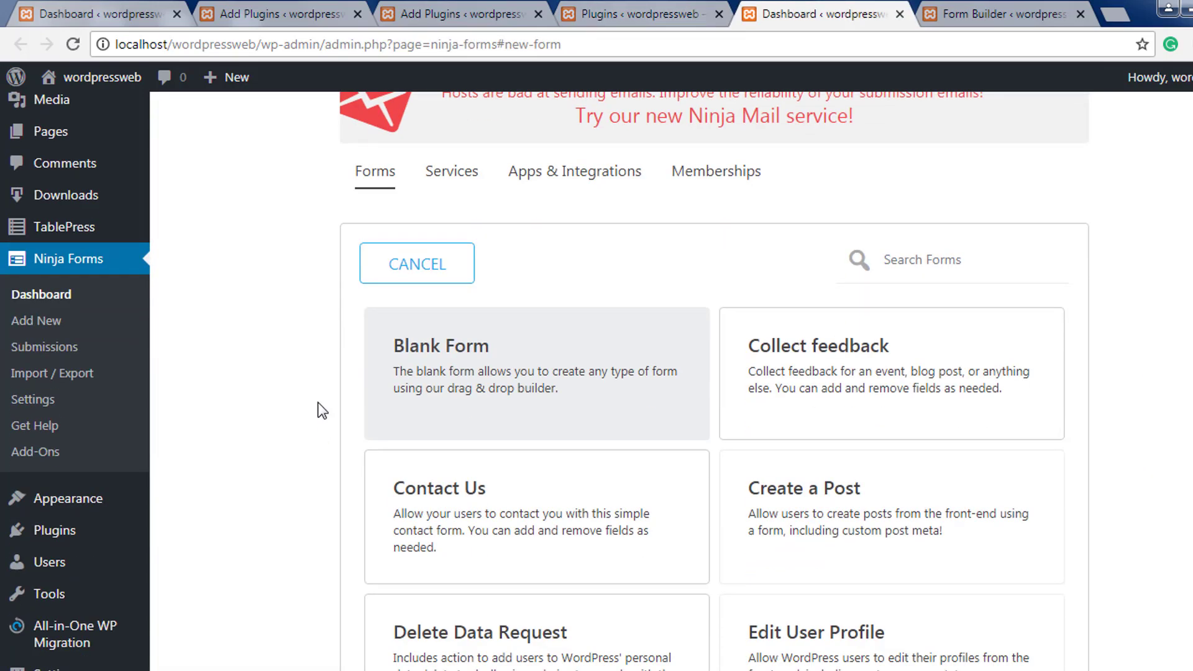
pyautogui.scroll(-5, 834, 419)
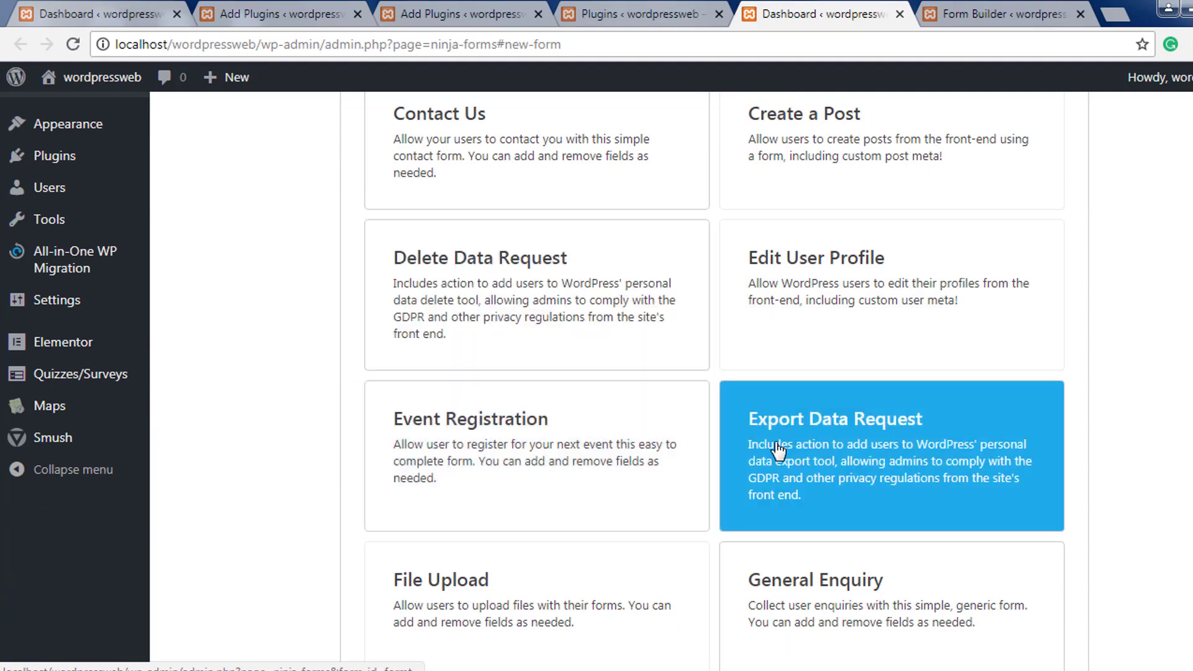
pyautogui.scroll(-3, 736, 457)
pyautogui.scroll(-3, 602, 497)
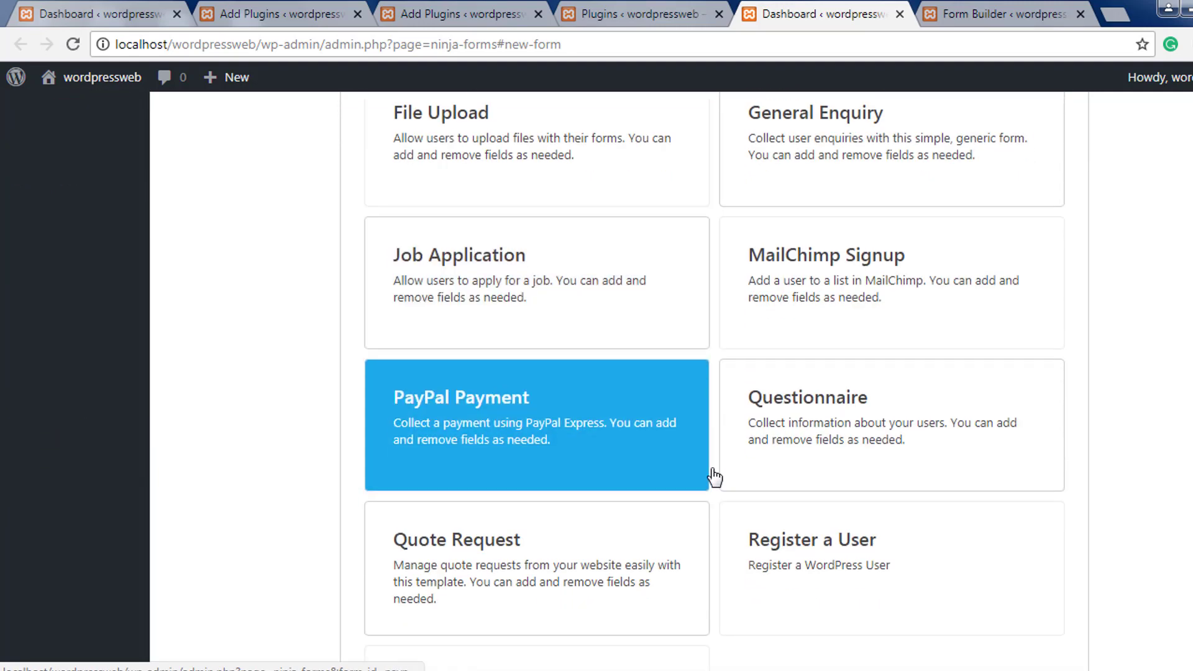
pyautogui.scroll(10, 740, 488)
pyautogui.scroll(-1, 767, 501)
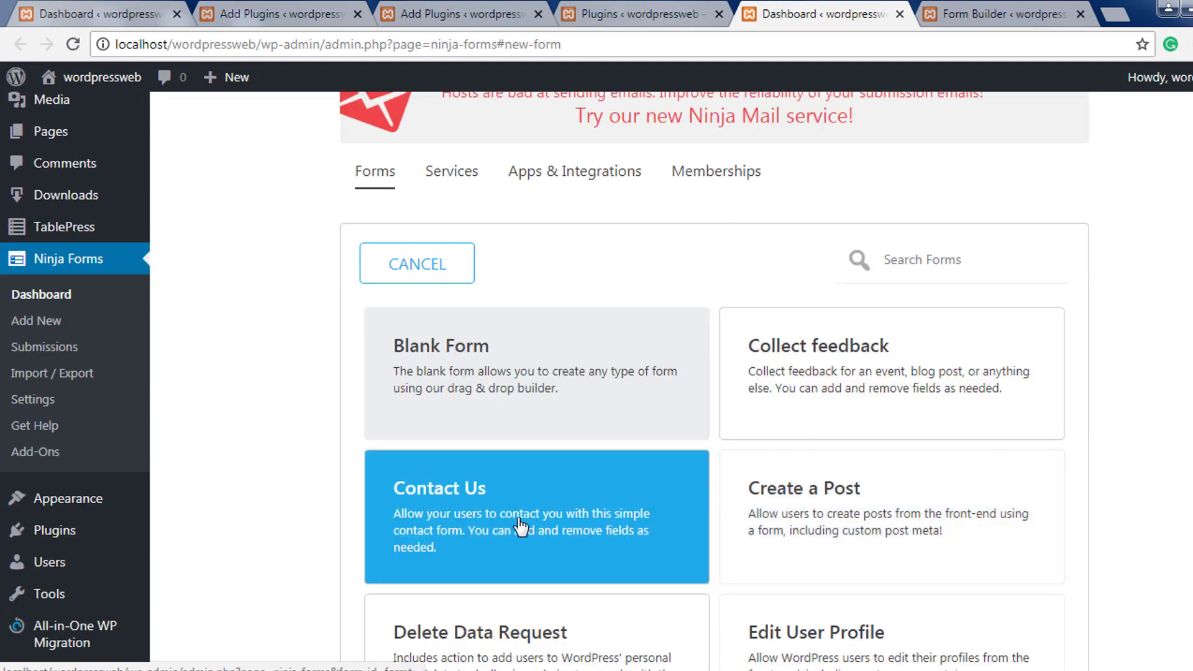
pyautogui.click(545, 513)
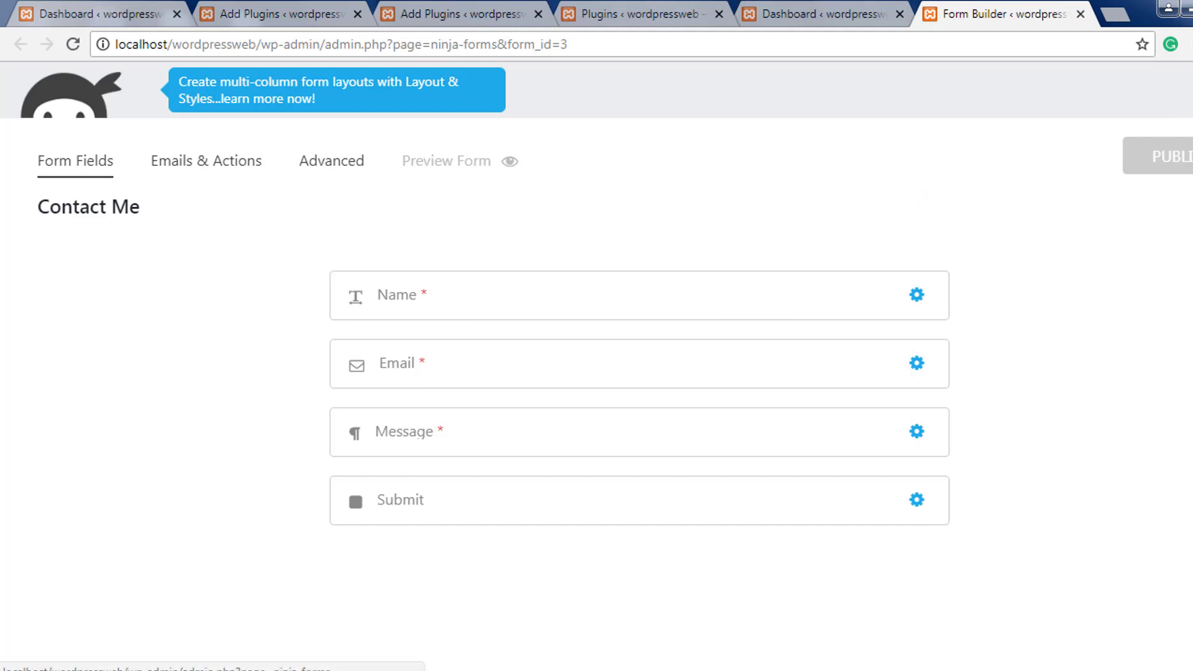
pyautogui.click(1192, 156)
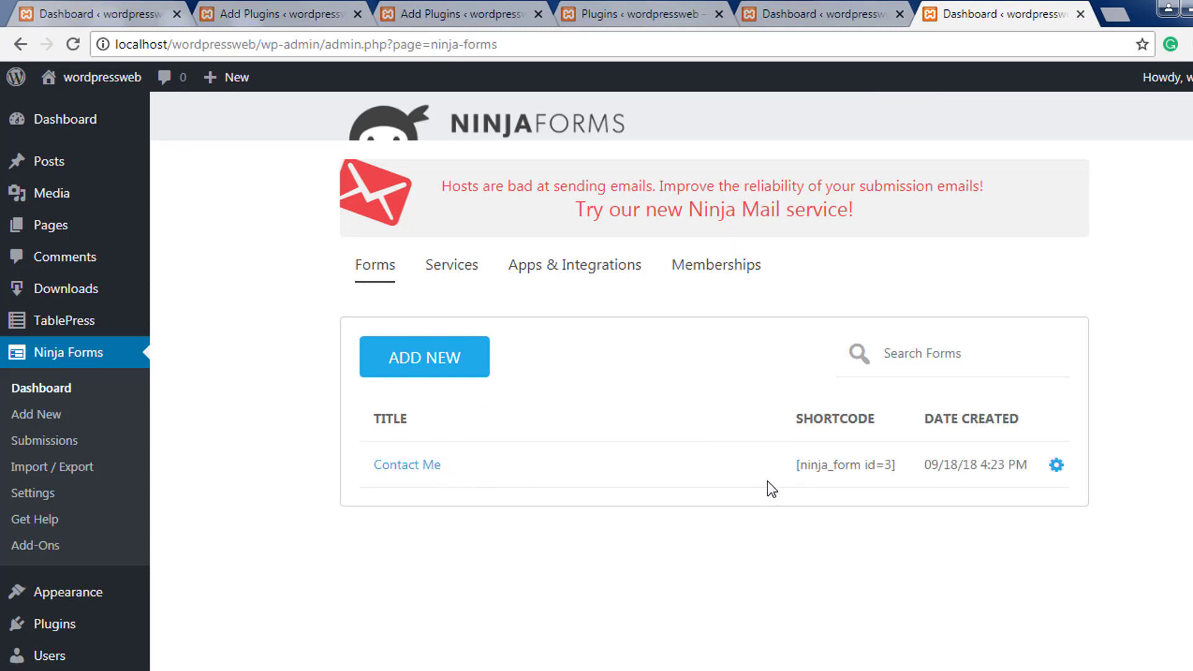
pyautogui.click(1056, 466)
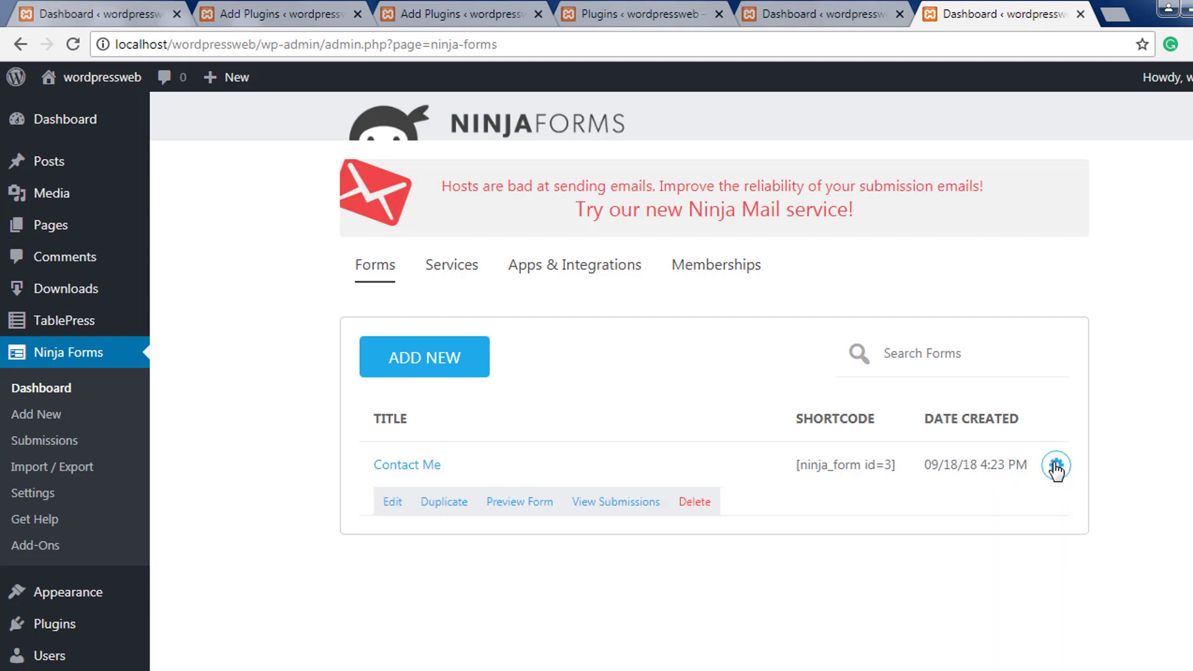
pyautogui.click(694, 505)
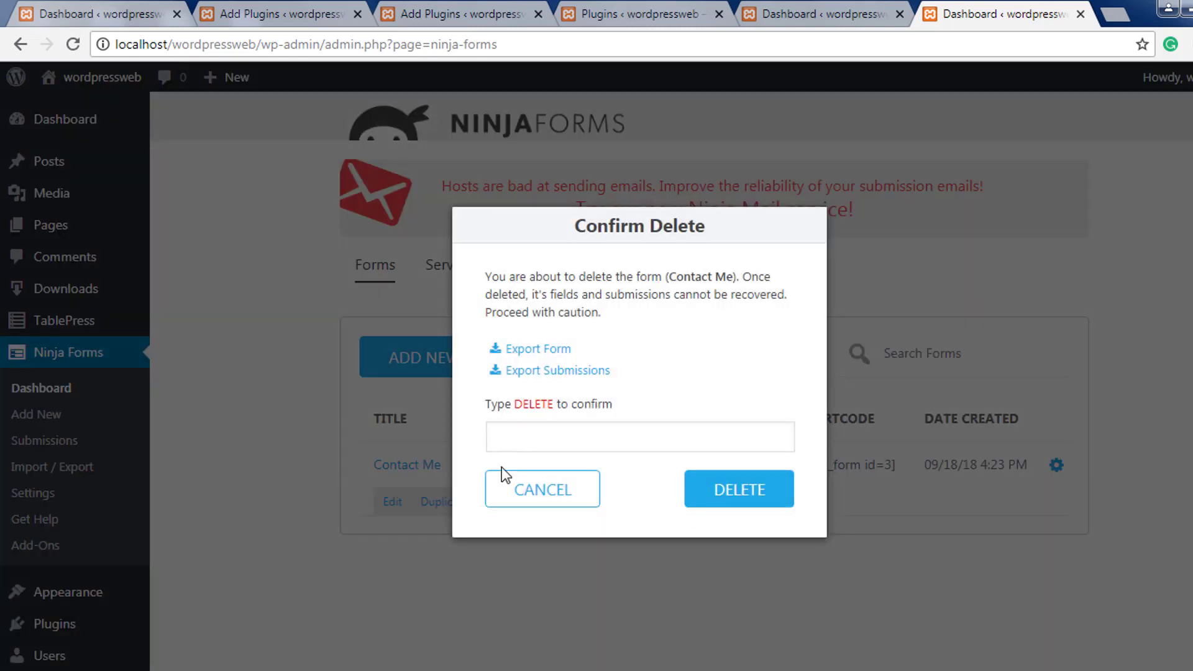
pyautogui.click(536, 491)
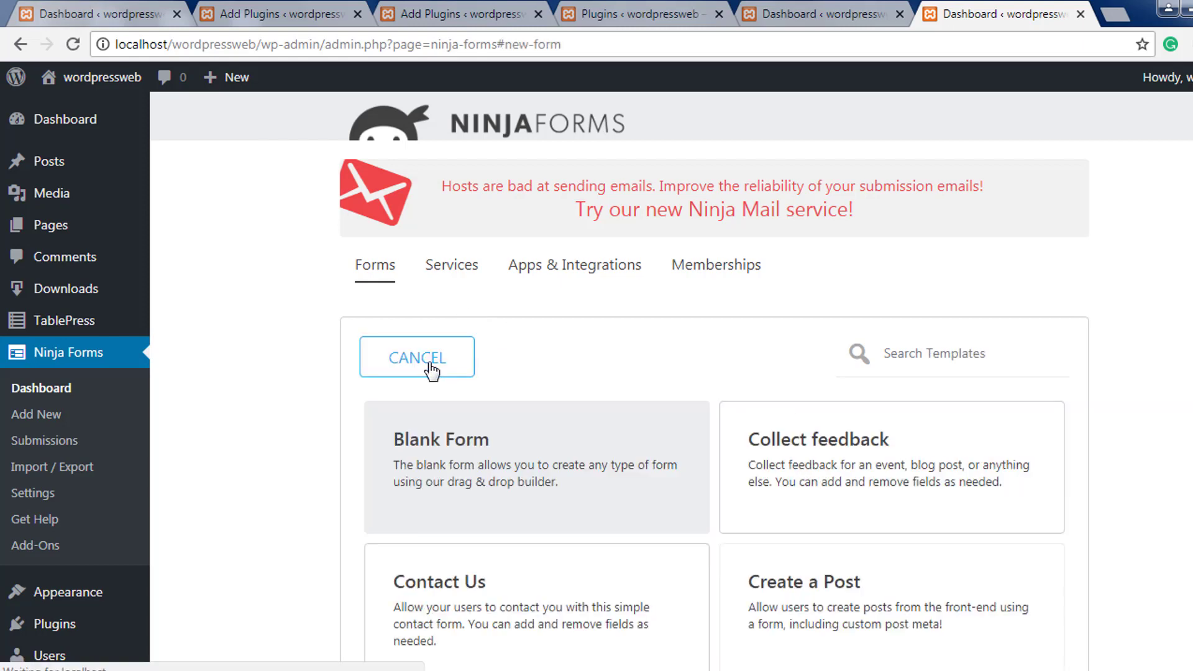
# Start a new form from the Blank Form template and look through the available field types.
pyautogui.click(432, 370)
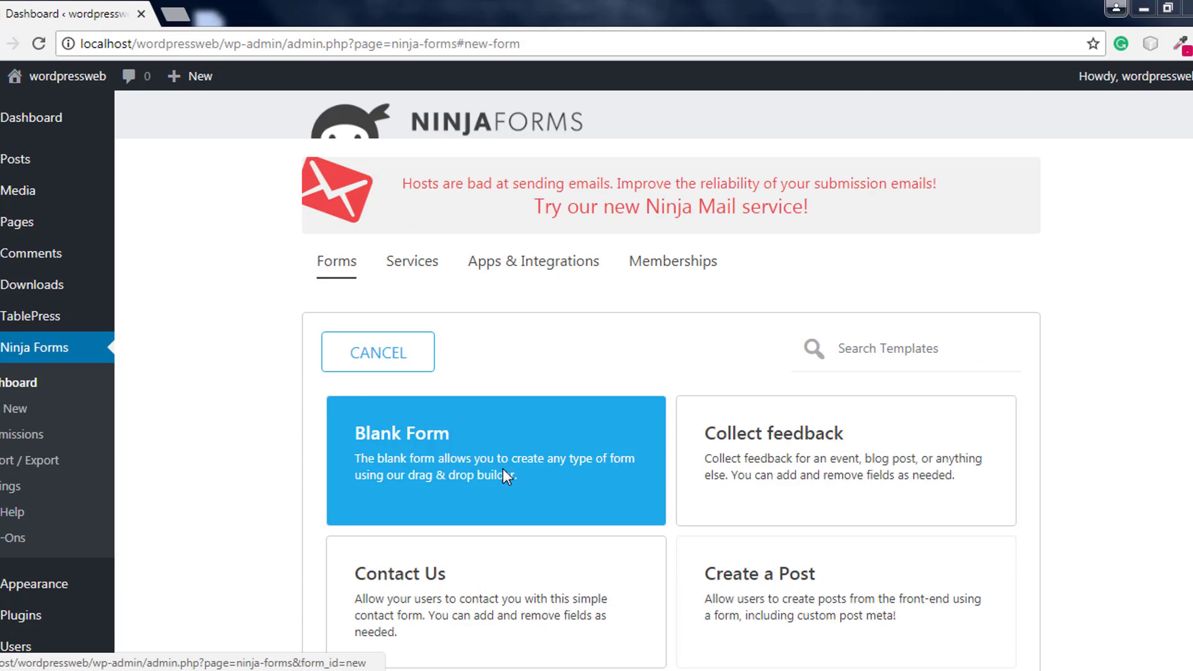
pyautogui.click(502, 469)
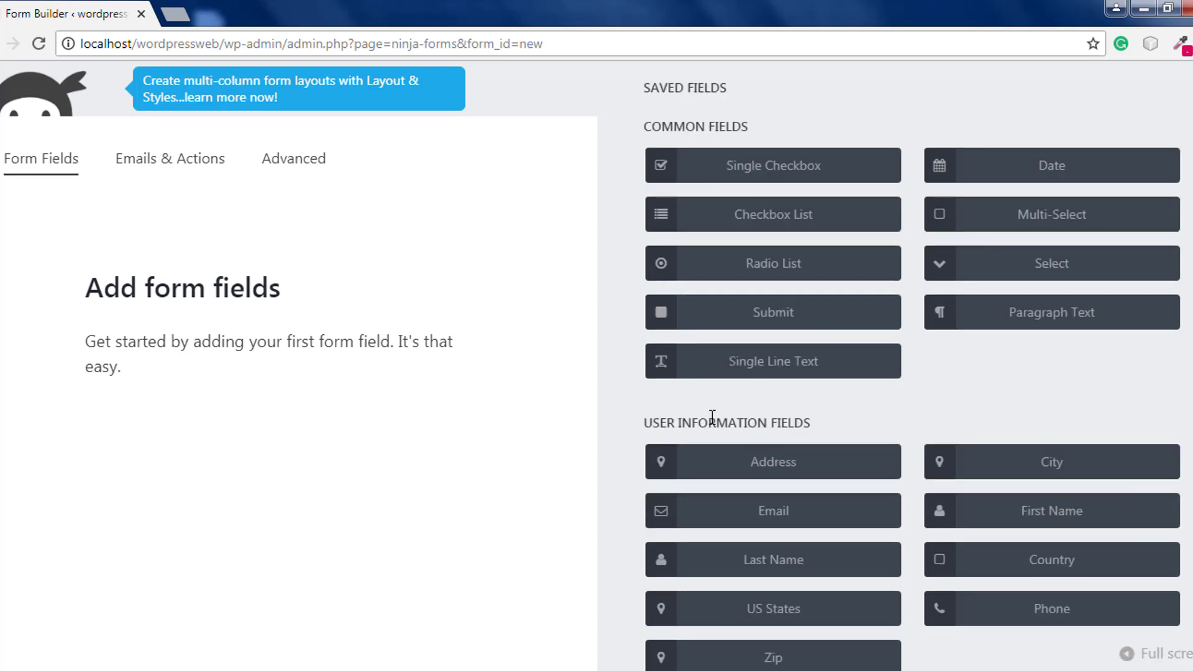
pyautogui.scroll(-5, 648, 526)
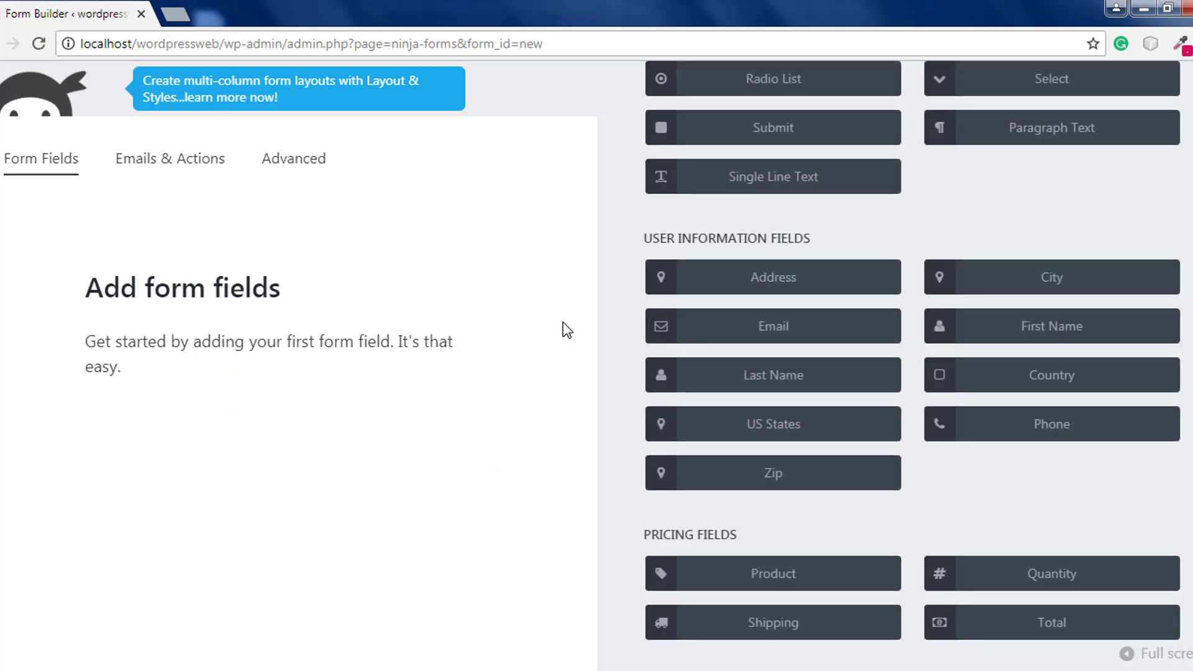
pyautogui.scroll(3, 623, 345)
pyautogui.scroll(-2, 715, 415)
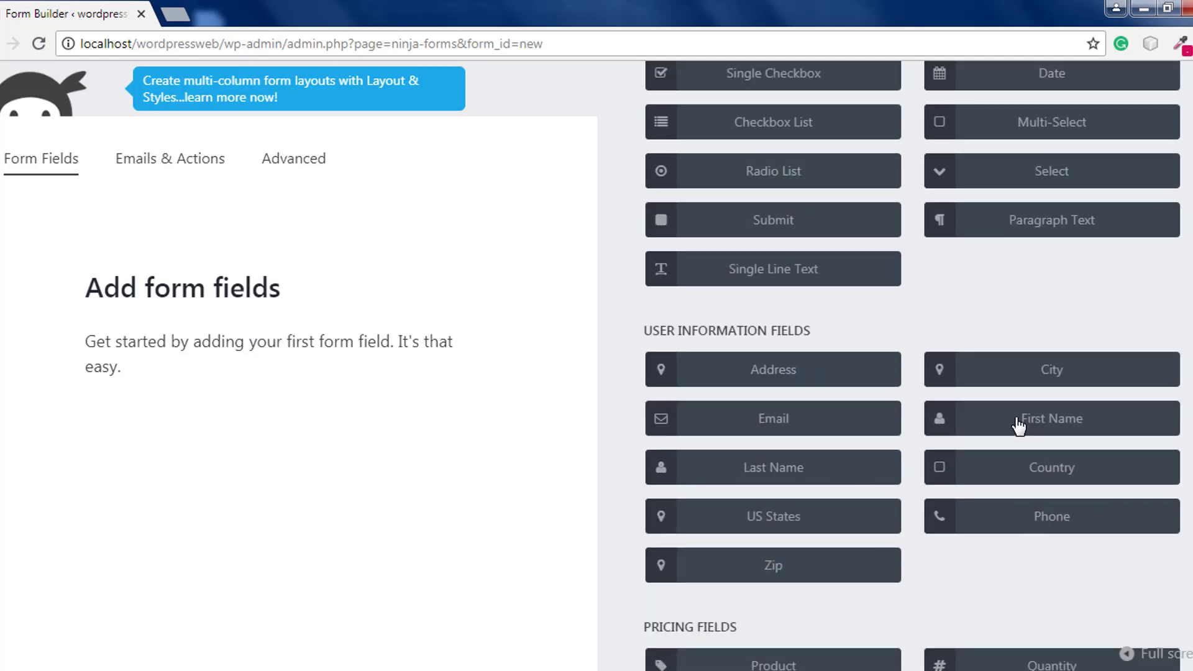
# Add First Name, Last Name, Email, City and Submit fields to the blank form, in that order, and finish adding fields.
pyautogui.moveTo(1019, 426); pyautogui.dragTo(114, 277)
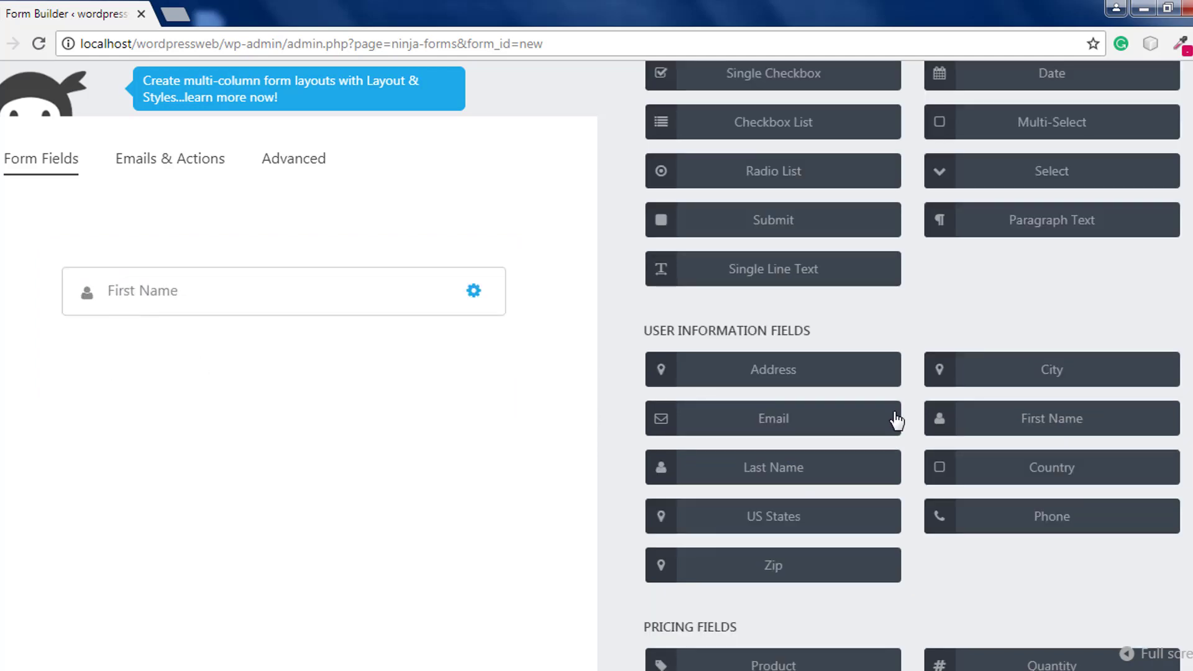
pyautogui.moveTo(804, 469); pyautogui.dragTo(89, 341)
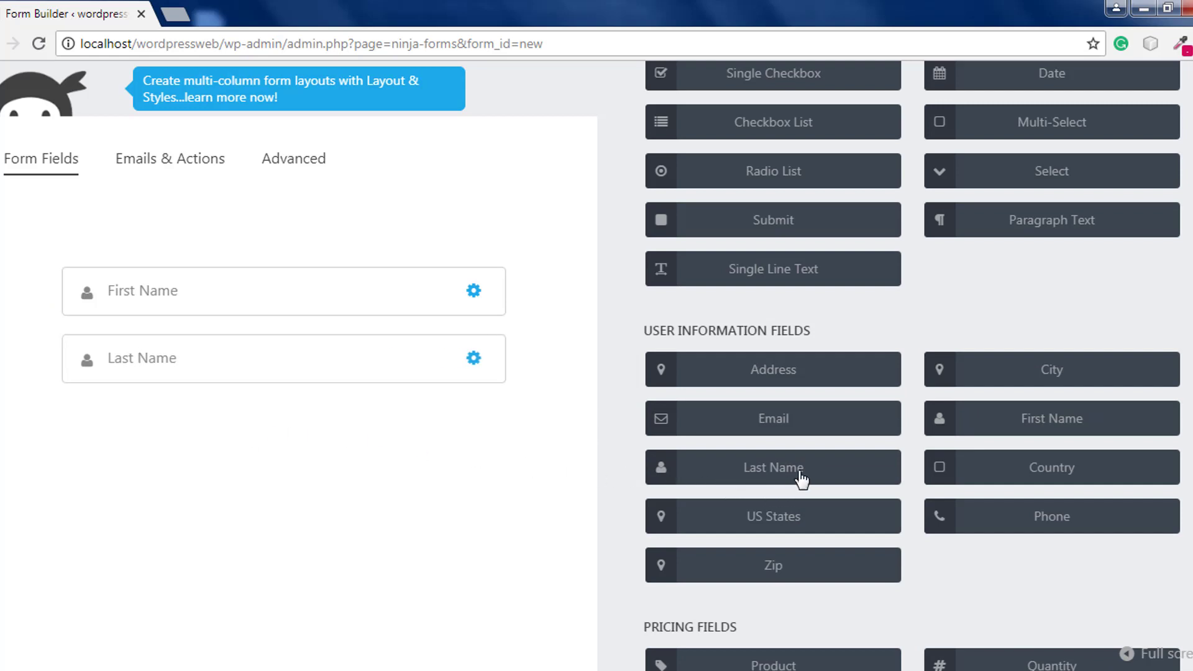
pyautogui.moveTo(818, 419); pyautogui.dragTo(137, 412)
pyautogui.scroll(-1, 947, 490)
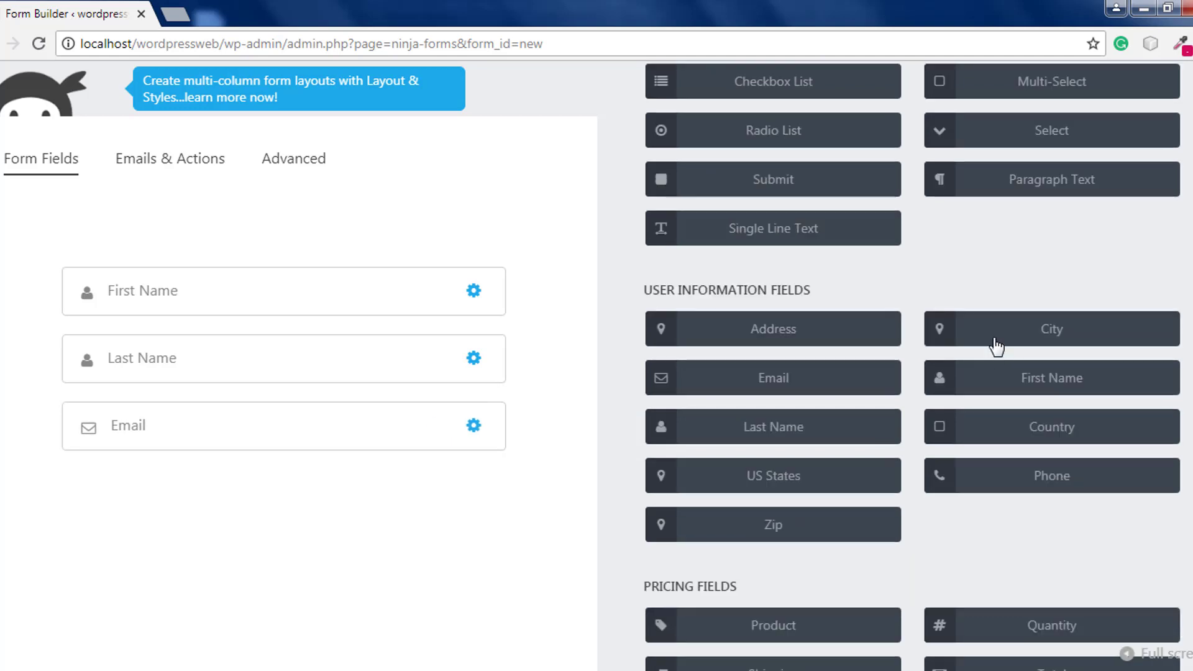
pyautogui.moveTo(941, 341); pyautogui.dragTo(279, 505)
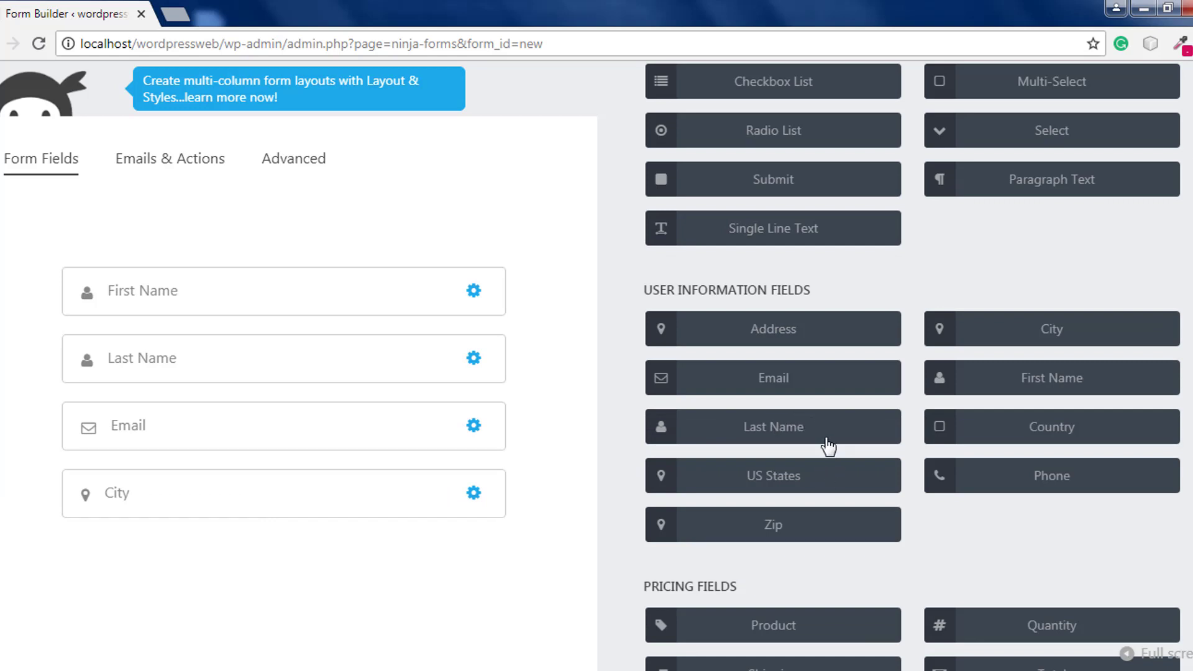
pyautogui.scroll(3, 829, 446)
pyautogui.click(819, 371)
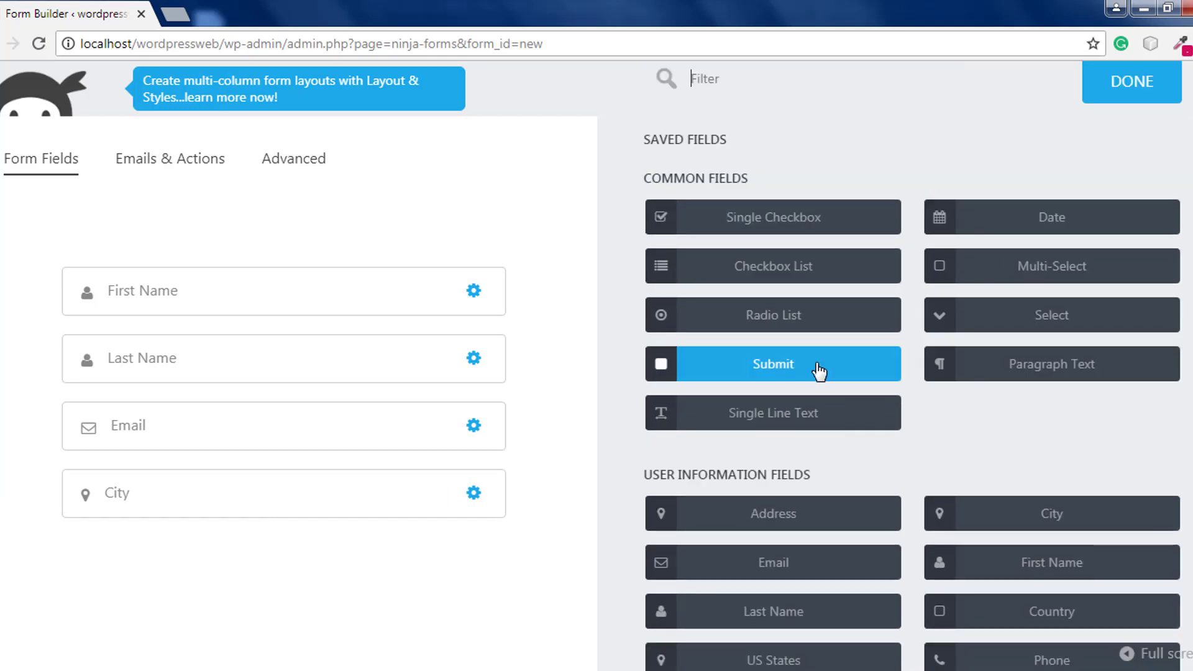
pyautogui.moveTo(819, 371); pyautogui.dragTo(147, 632)
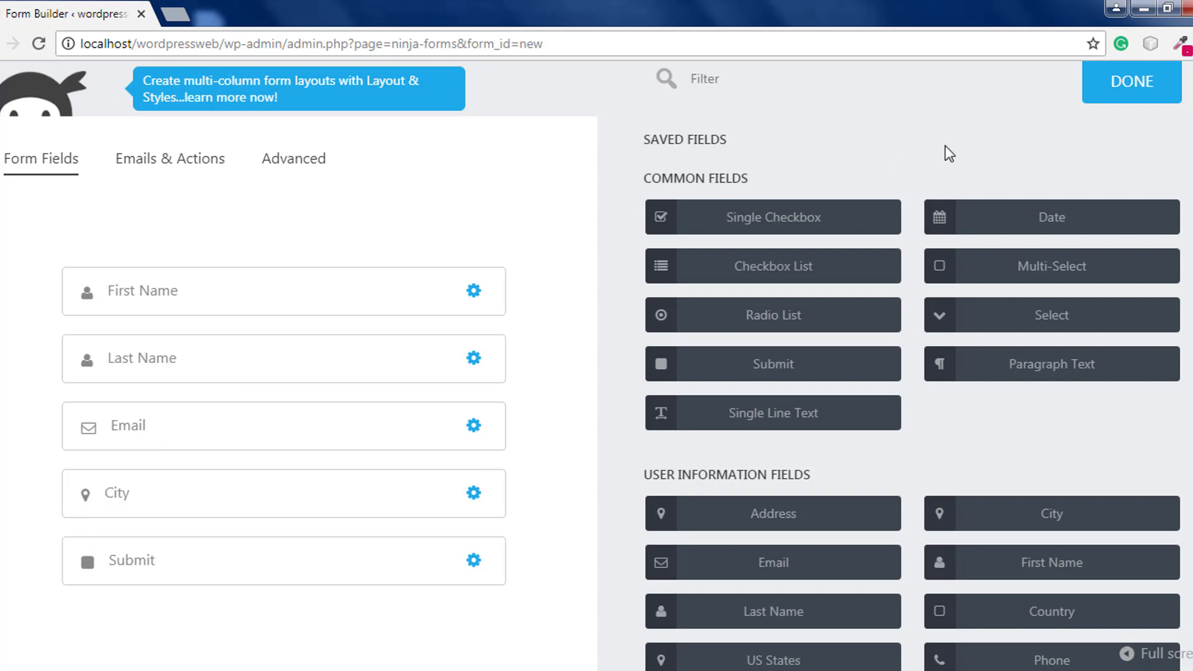
pyautogui.click(1130, 93)
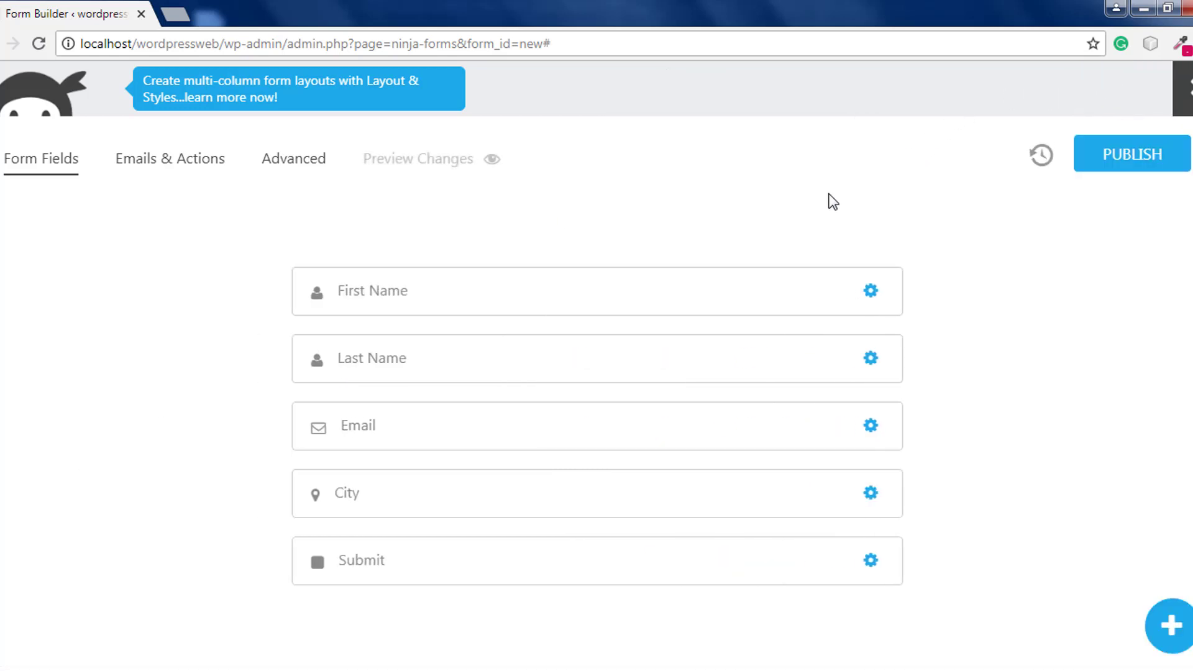
# Publish the form with the title "CONTACT FORM".
pyautogui.click(1113, 154)
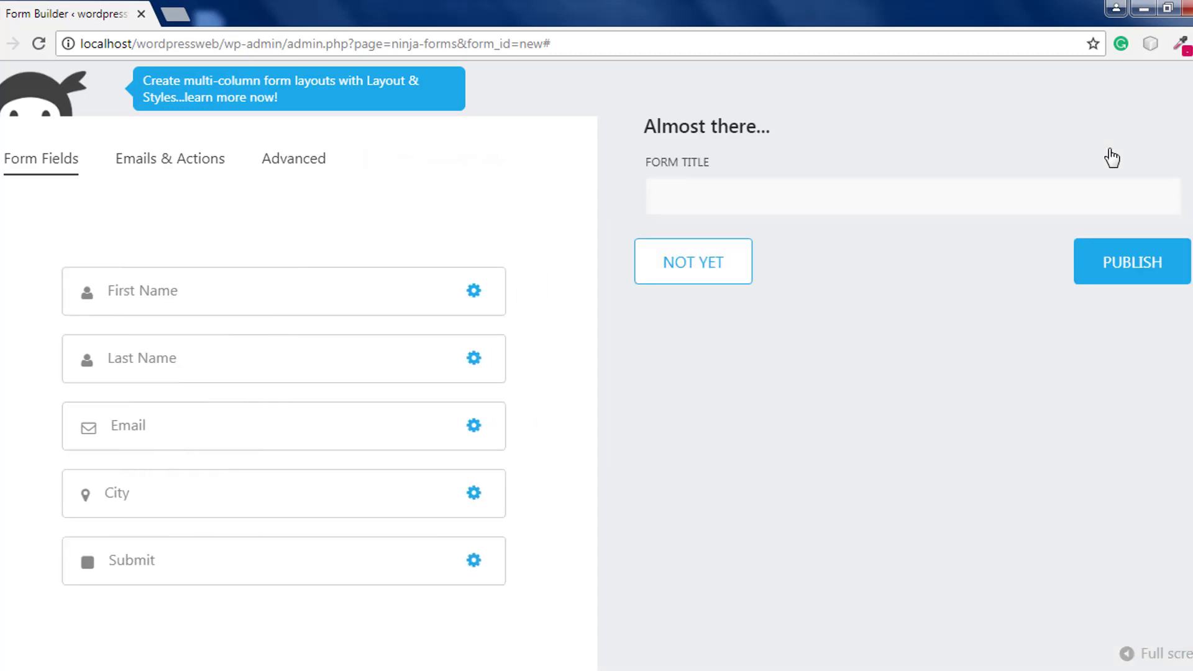
pyautogui.click(675, 194)
pyautogui.write('CONTACT FORM')
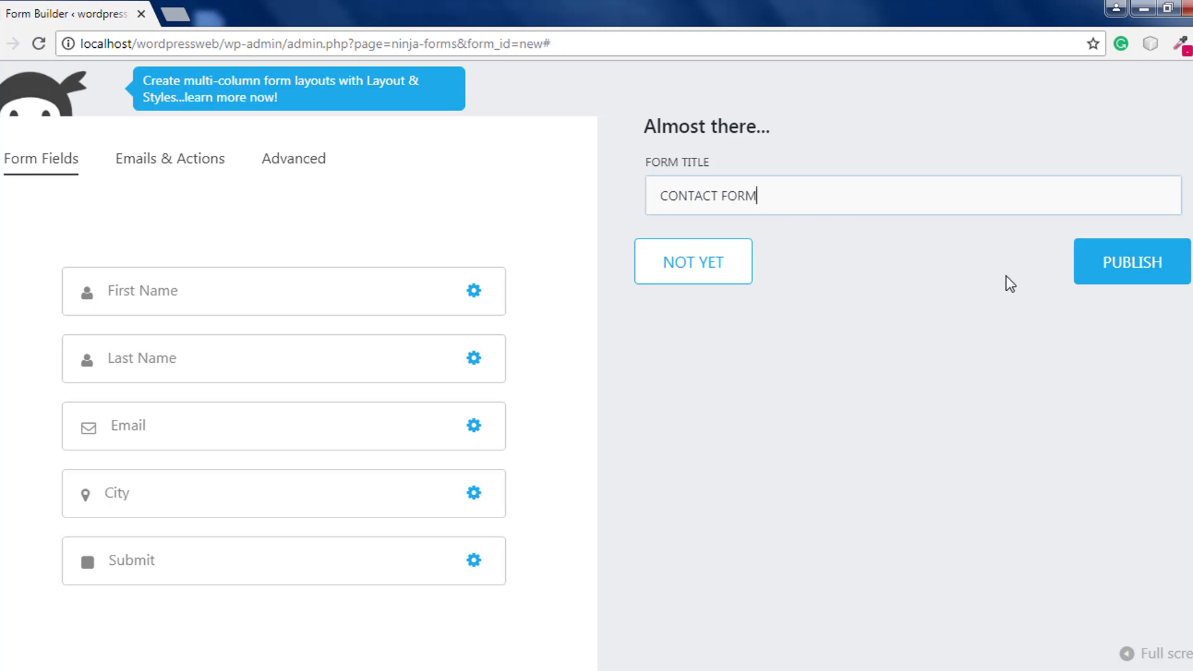
pyautogui.click(1096, 272)
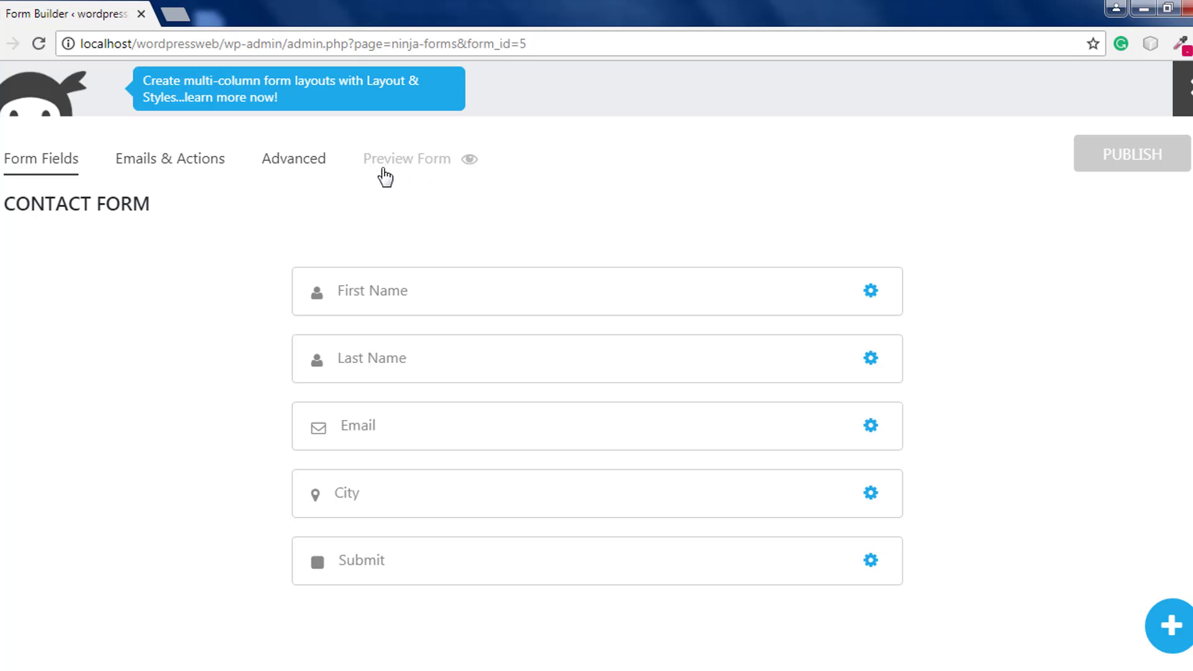
# Preview the published contact form and review its fields on the site.
pyautogui.click(419, 167)
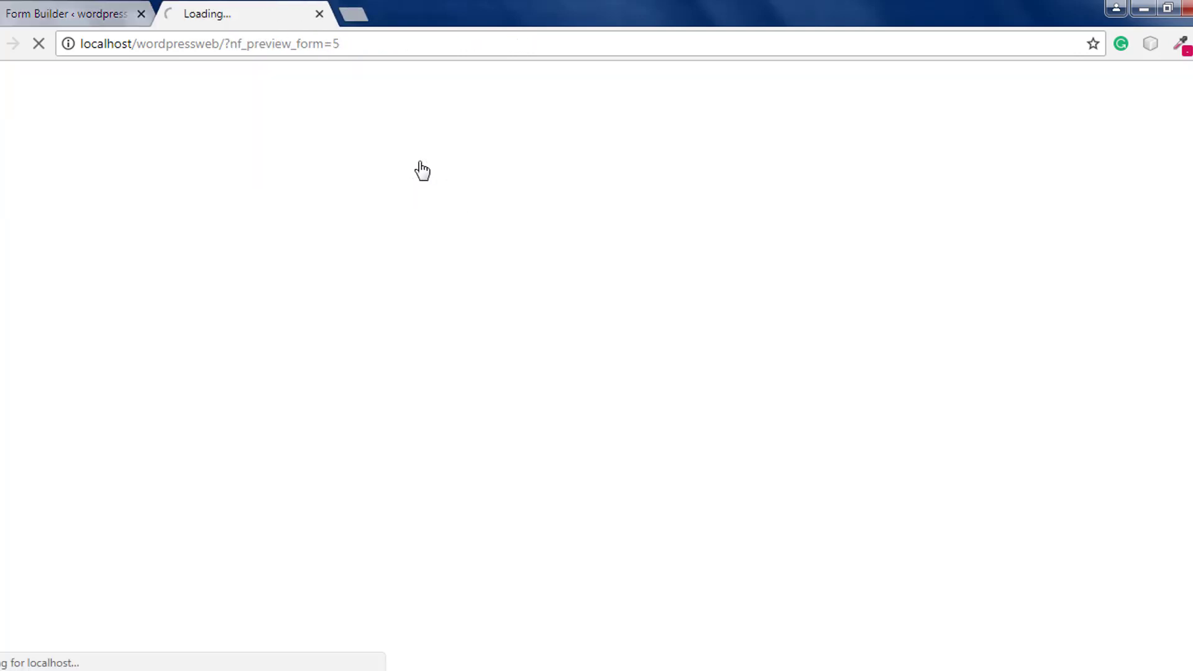
pyautogui.scroll(-3, 411, 315)
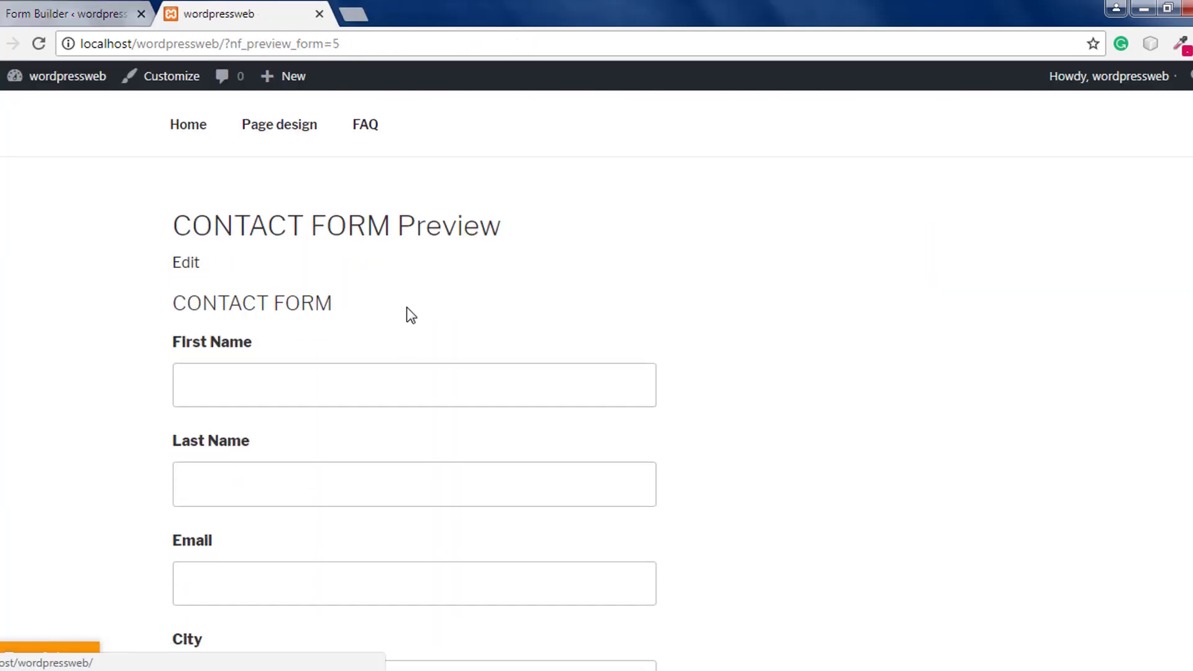
pyautogui.scroll(-3, 411, 315)
pyautogui.scroll(2, 307, 278)
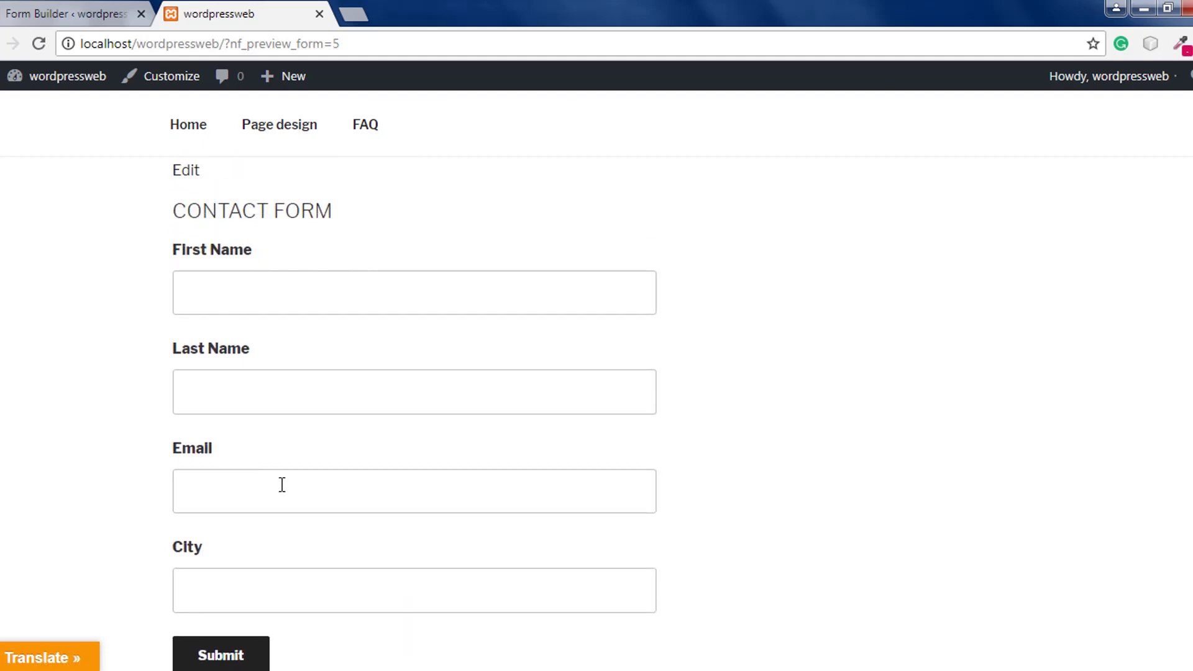
# Finish reviewing the form preview, close it and exit the form builder to the Ninja Forms dashboard.
pyautogui.scroll(-3, 312, 478)
pyautogui.scroll(3, 313, 482)
pyautogui.scroll(-3, 315, 483)
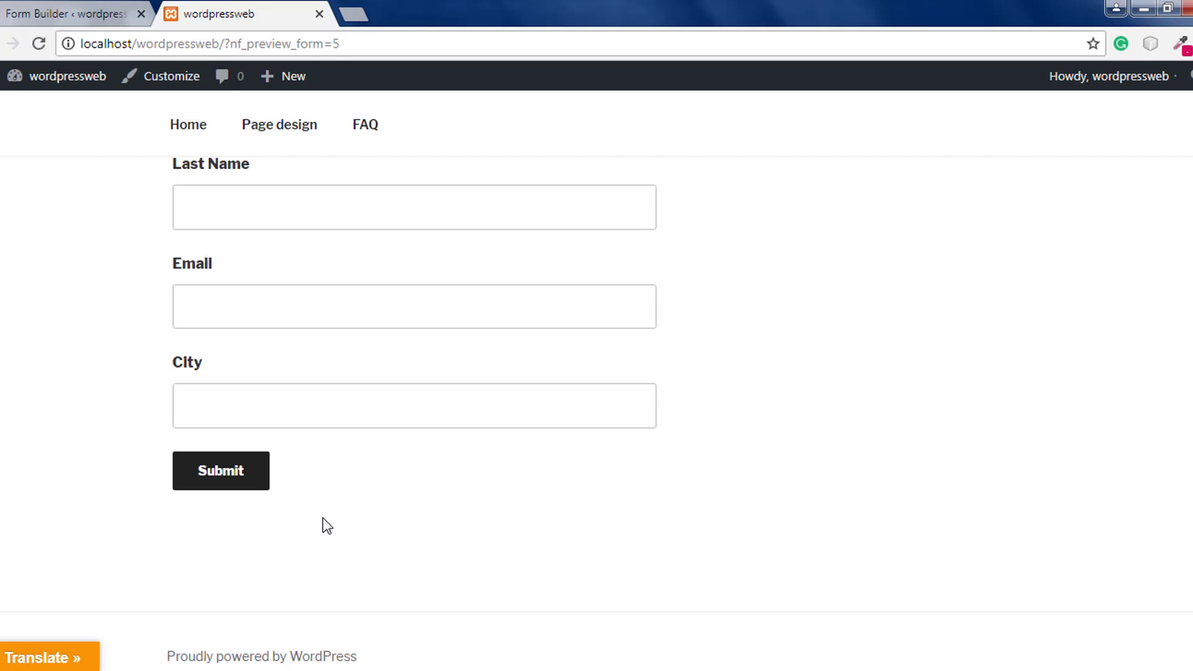
pyautogui.click(319, 14)
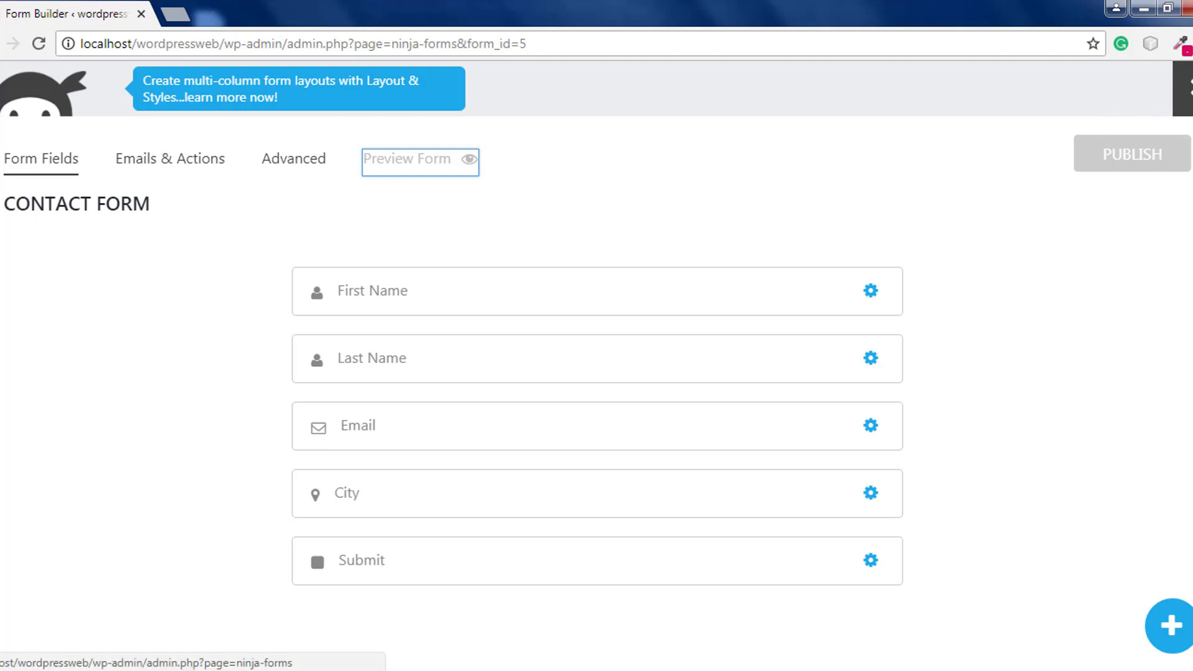
pyautogui.click(1184, 87)
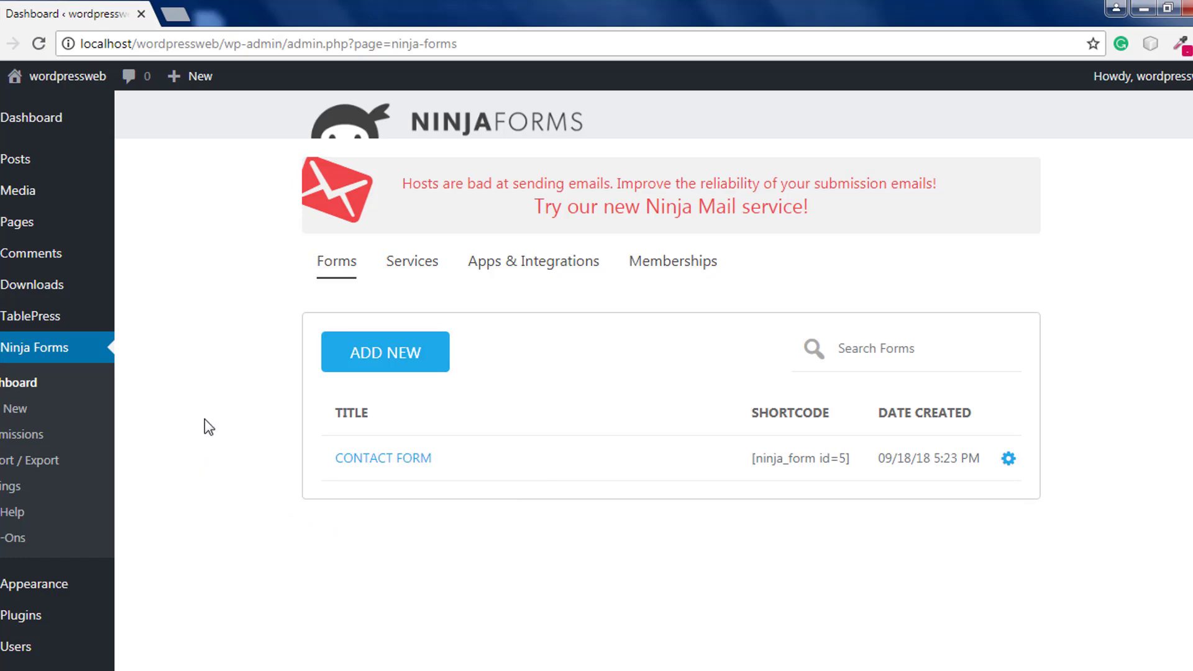
# Create a new page in a separate browser tab and title it "CONTACT FORM PAGE".
pyautogui.moveTo(34, 227)
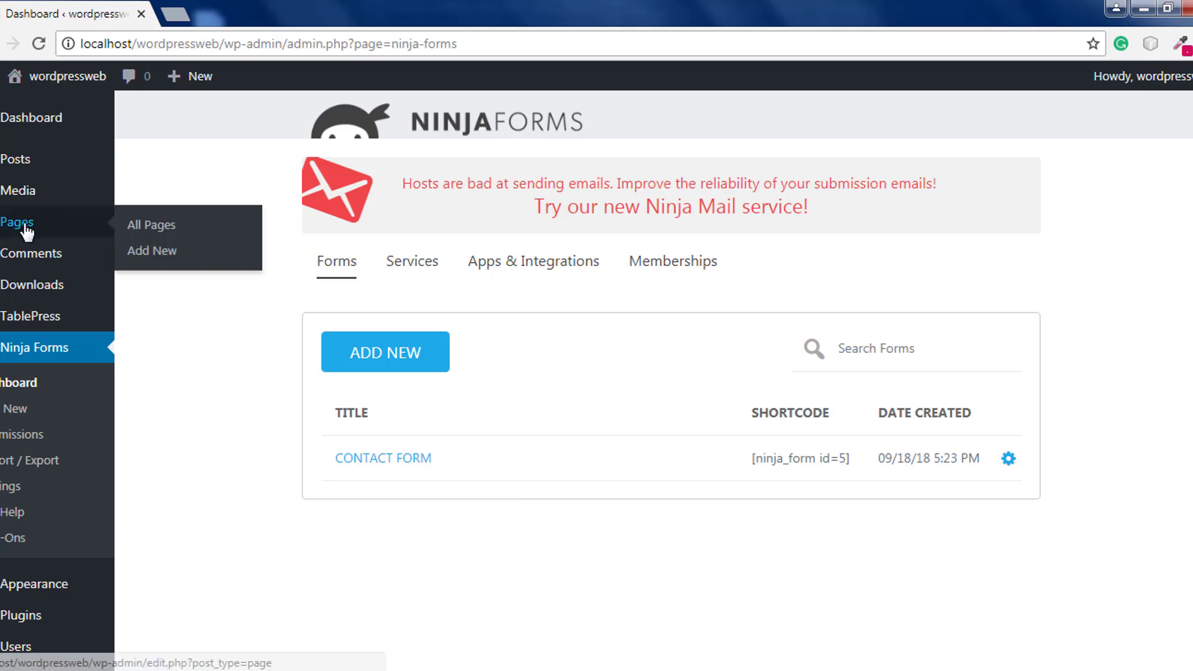
pyautogui.rightClick(156, 258)
pyautogui.click(206, 265)
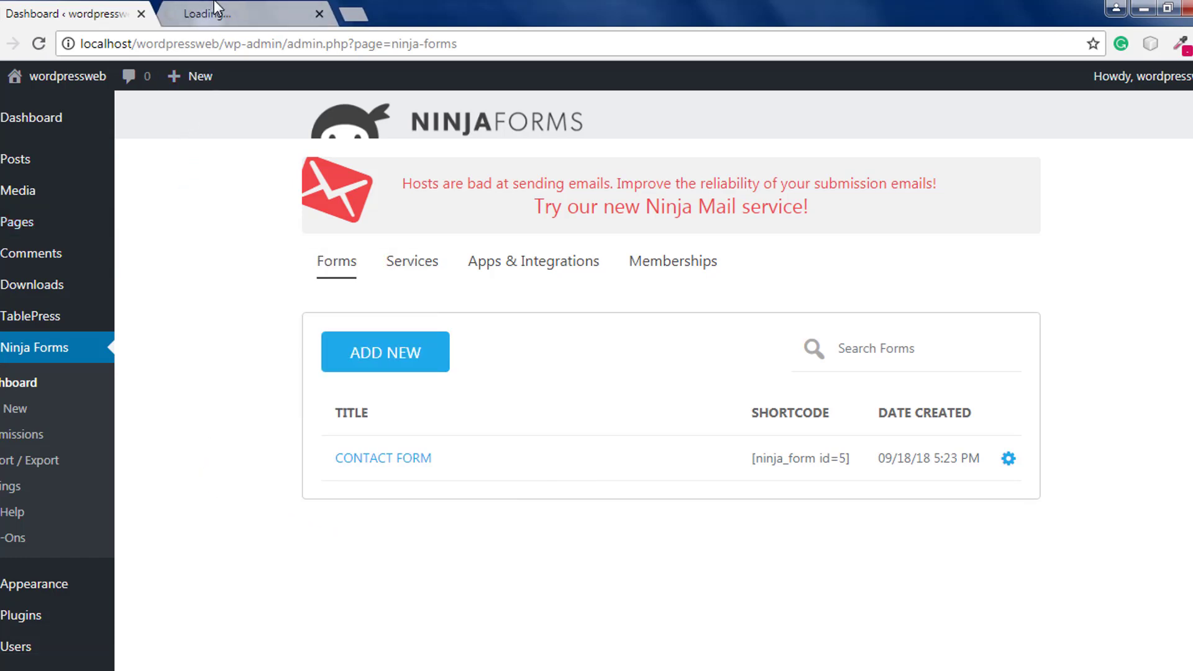
pyautogui.click(218, 9)
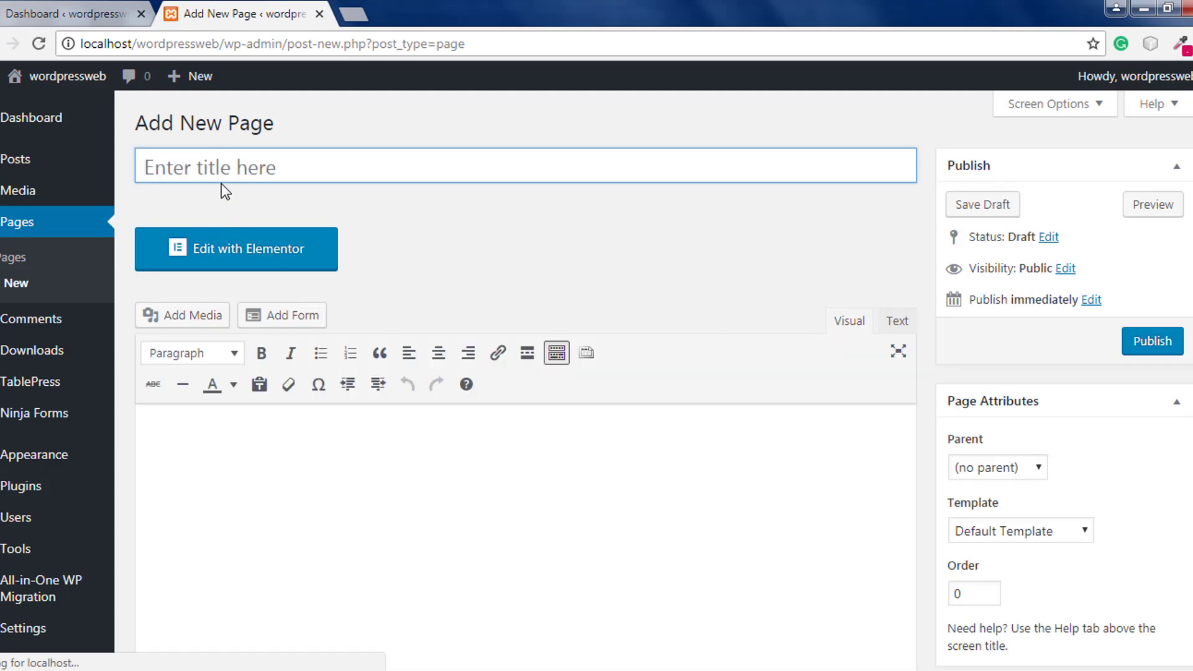
pyautogui.click(220, 174)
pyautogui.write('CONTACT')
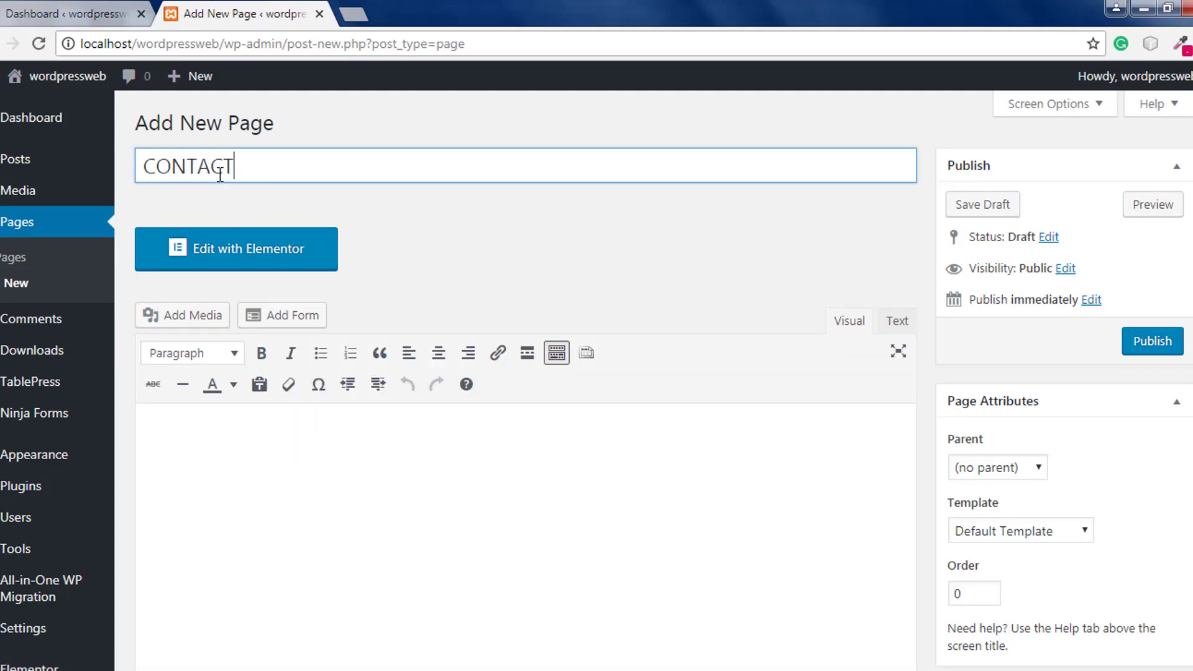
pyautogui.write(' FORM PAGE')
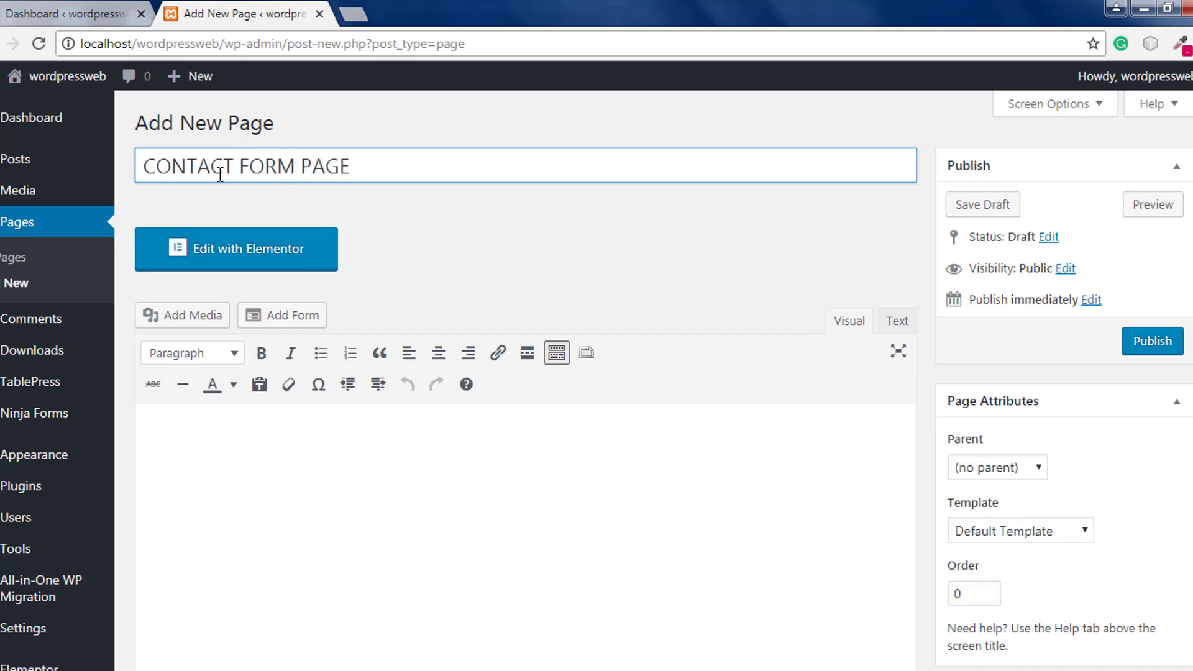
# Insert the CONTACT FORM (ID: 5) into the page body and publish the page.
pyautogui.click(229, 454)
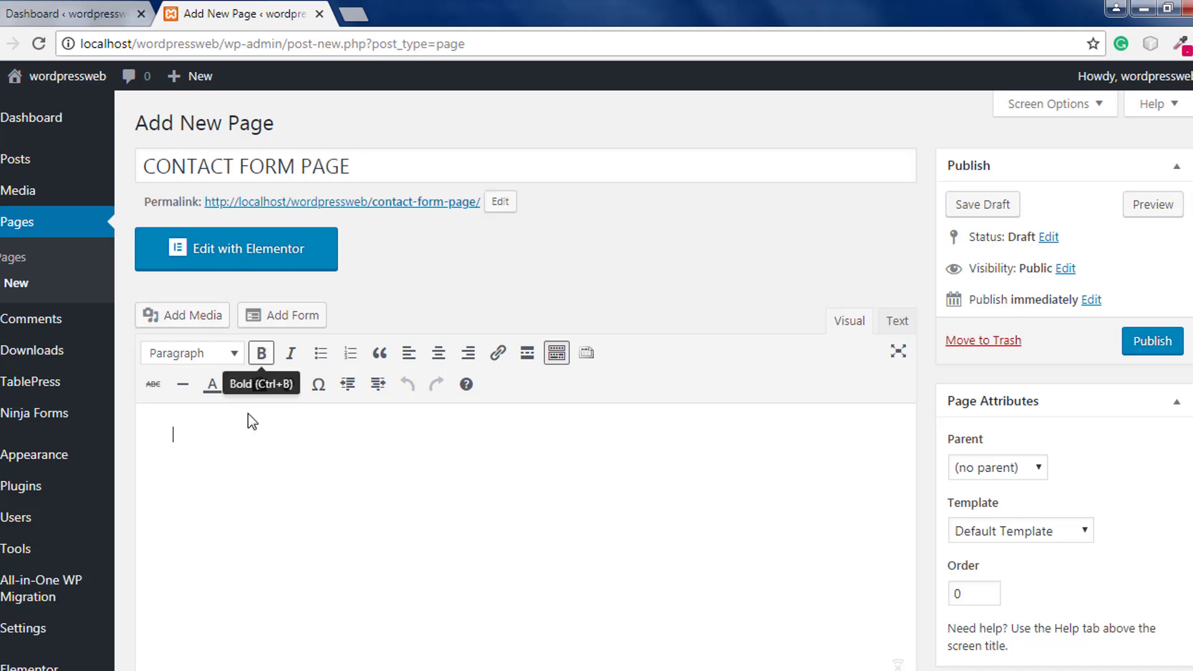
pyautogui.click(310, 317)
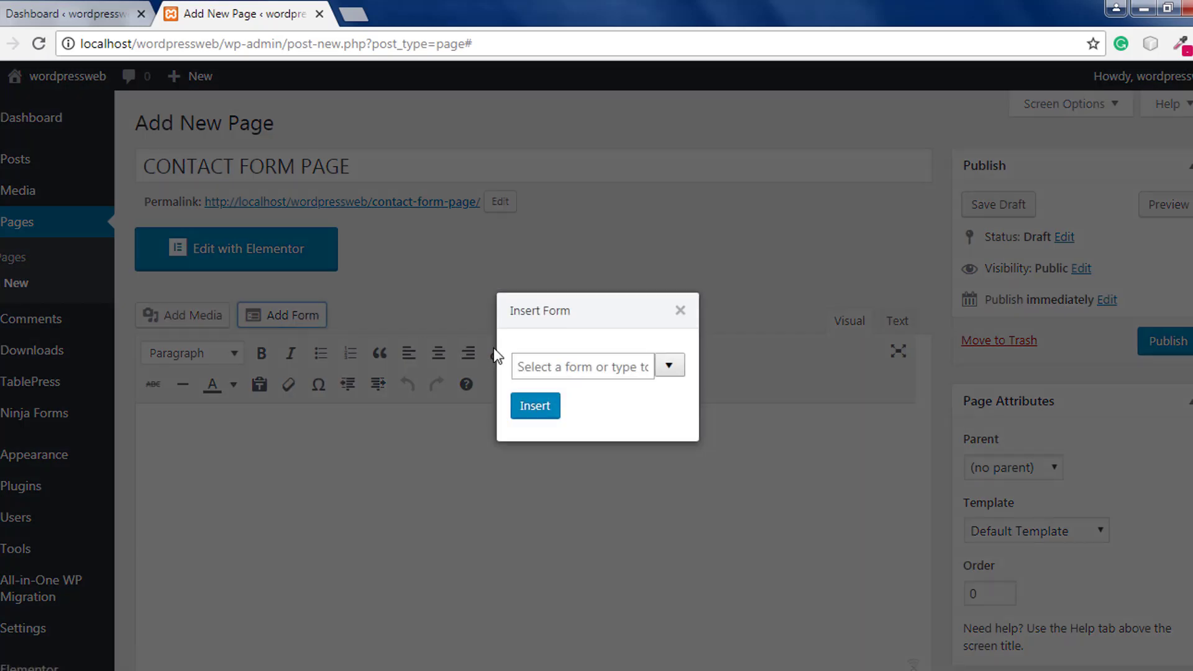
pyautogui.click(669, 366)
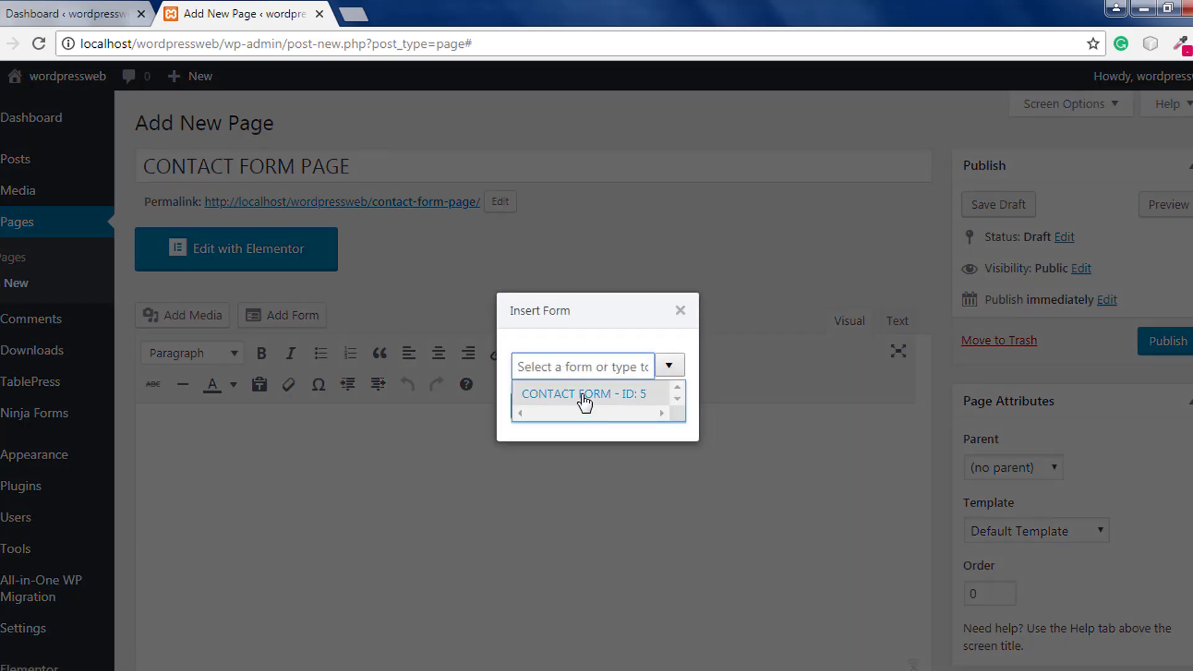
pyautogui.click(615, 395)
pyautogui.click(535, 407)
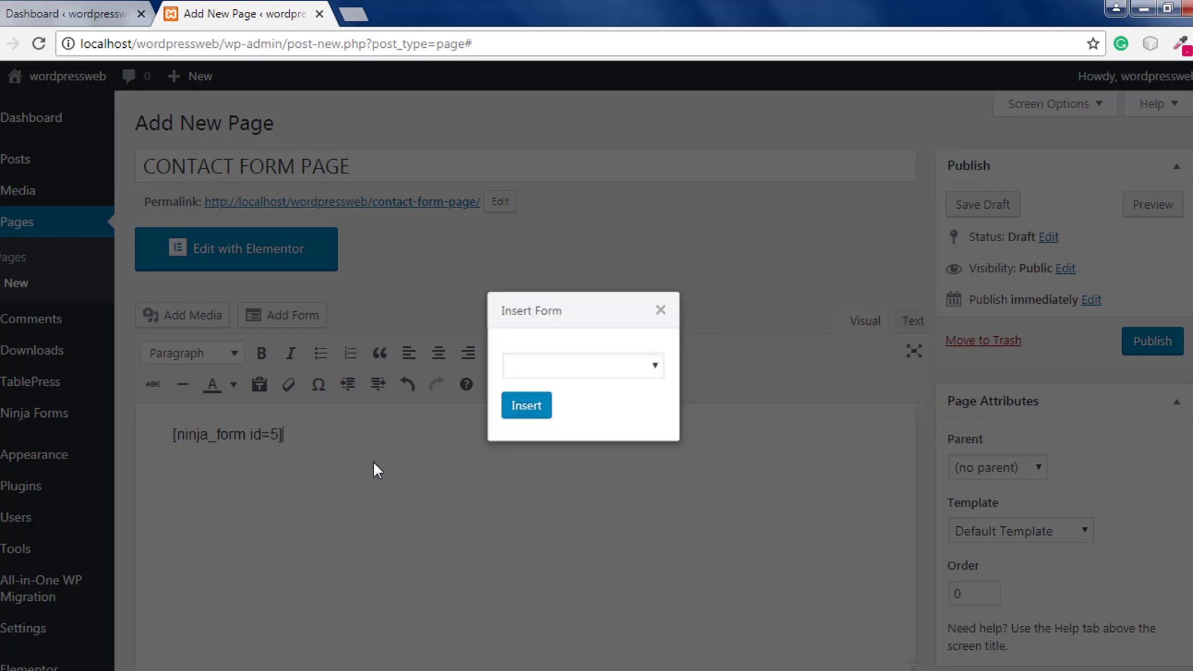
pyautogui.click(1138, 359)
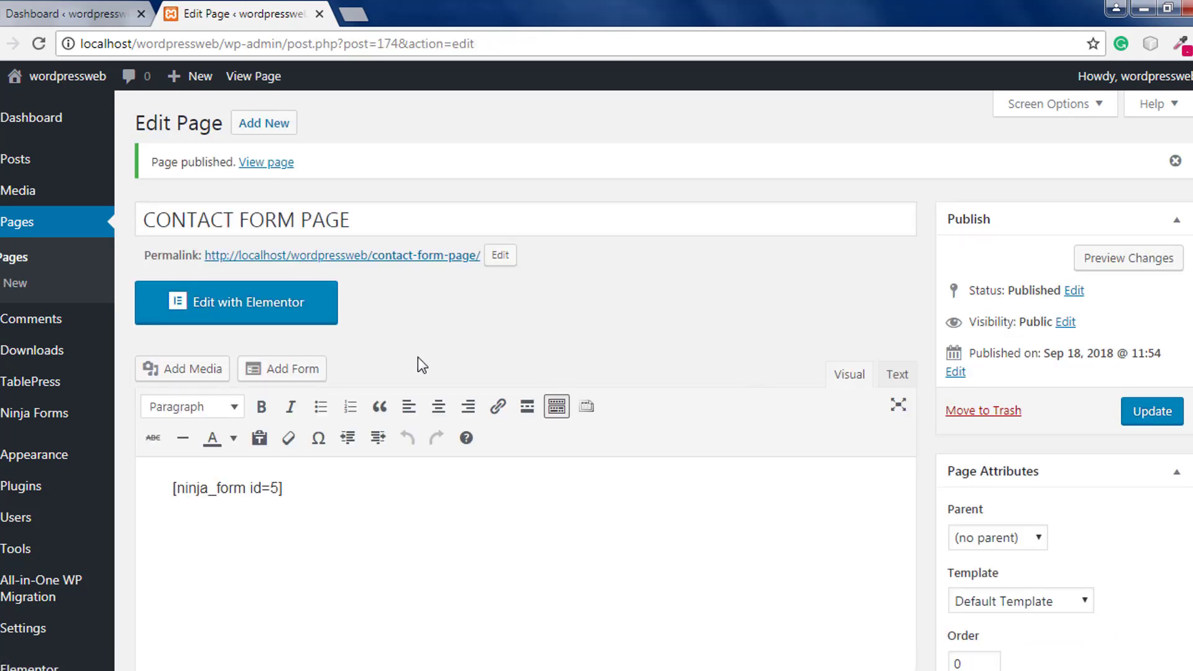
# View the published page in a separate browser tab, examine the embedded contact form and close the tab.
pyautogui.rightClick(289, 168)
pyautogui.click(328, 181)
pyautogui.click(376, 12)
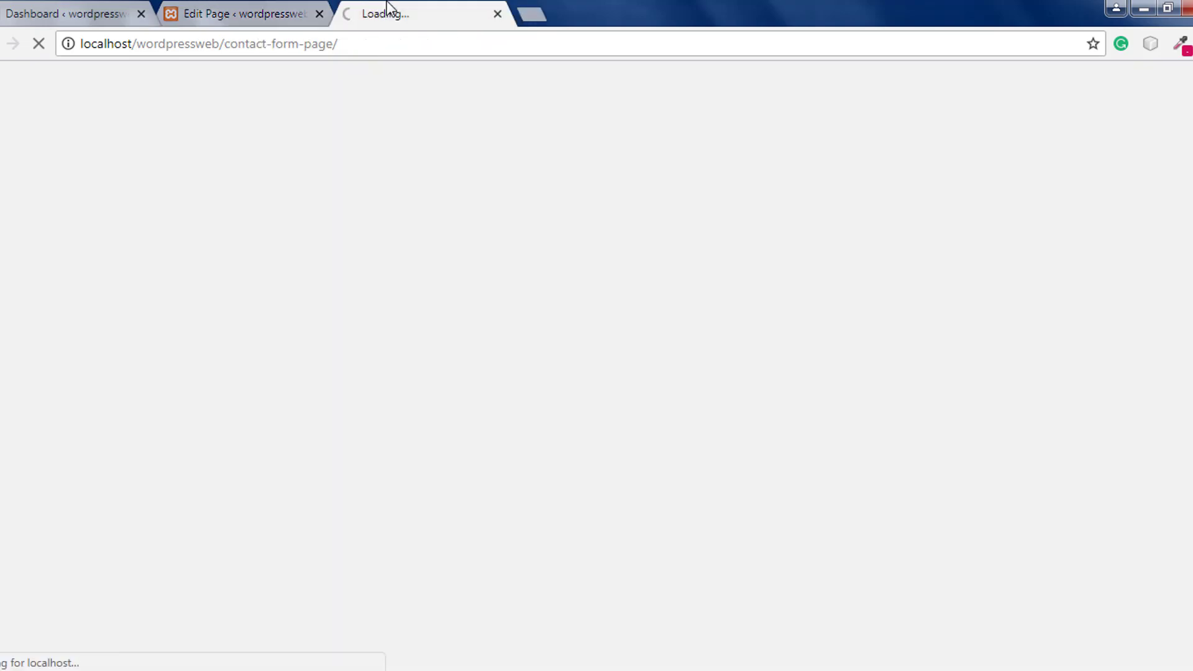
pyautogui.scroll(-5, 389, 314)
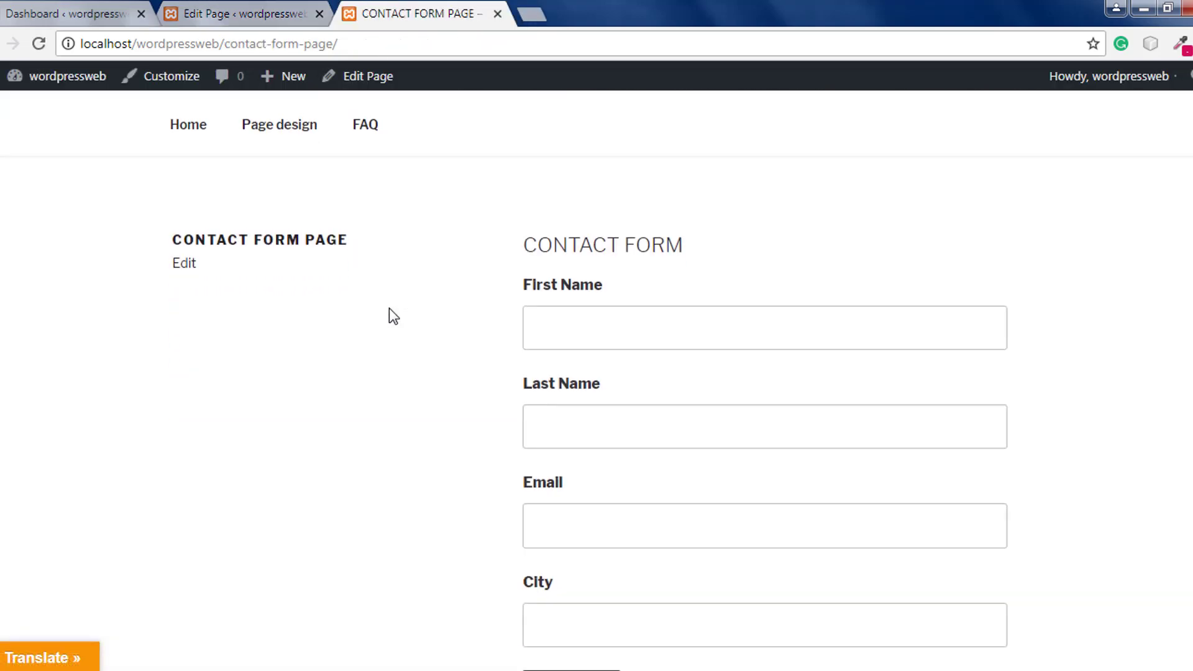
pyautogui.scroll(2, 294, 287)
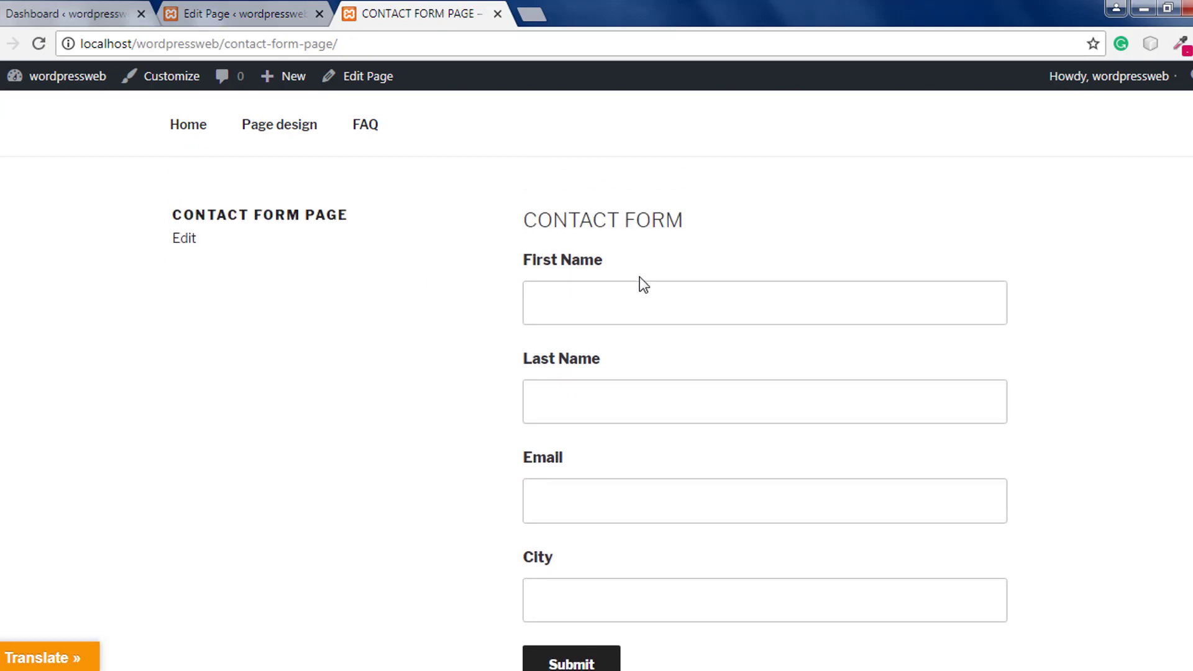
pyautogui.scroll(-3, 640, 278)
pyautogui.scroll(3, 636, 301)
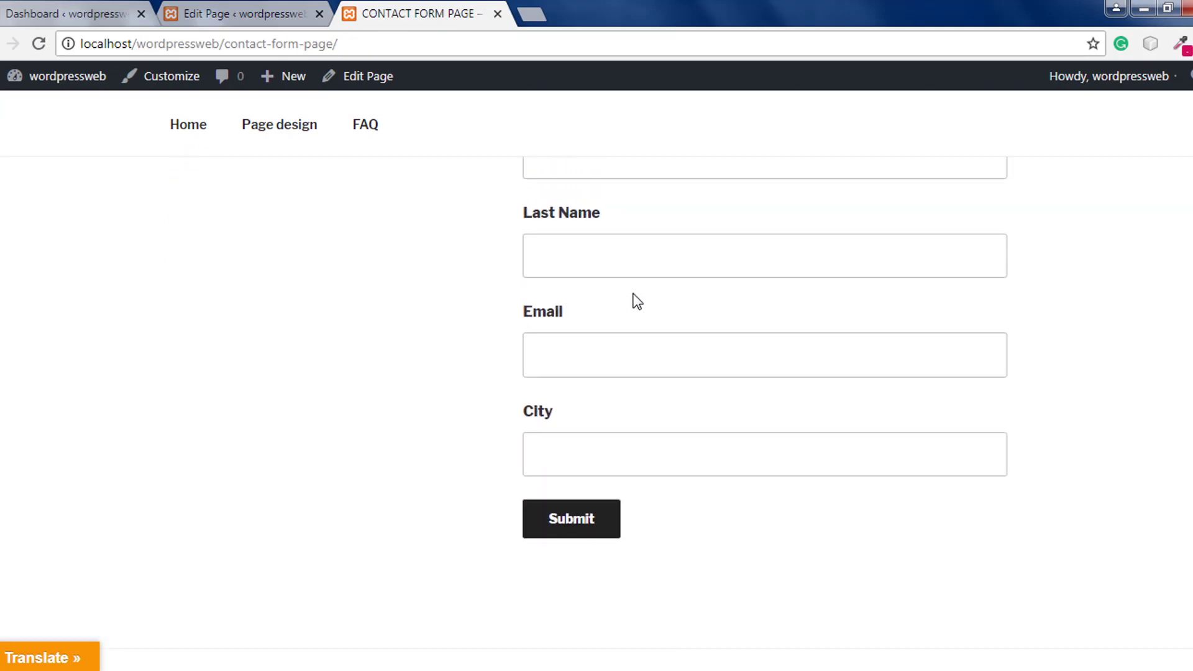
pyautogui.click(497, 14)
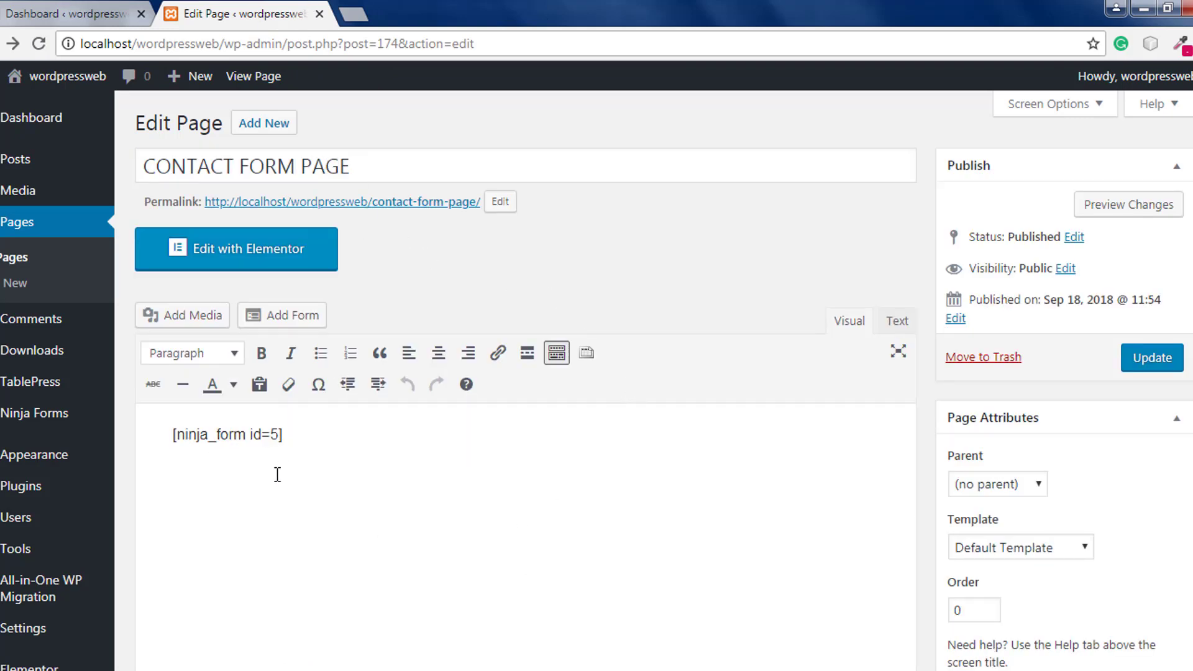
# Delete the [ninja_form id=5] shortcode from the page, update the page and open it for editing with Elementor.
pyautogui.moveTo(292, 436); pyautogui.dragTo(160, 435)
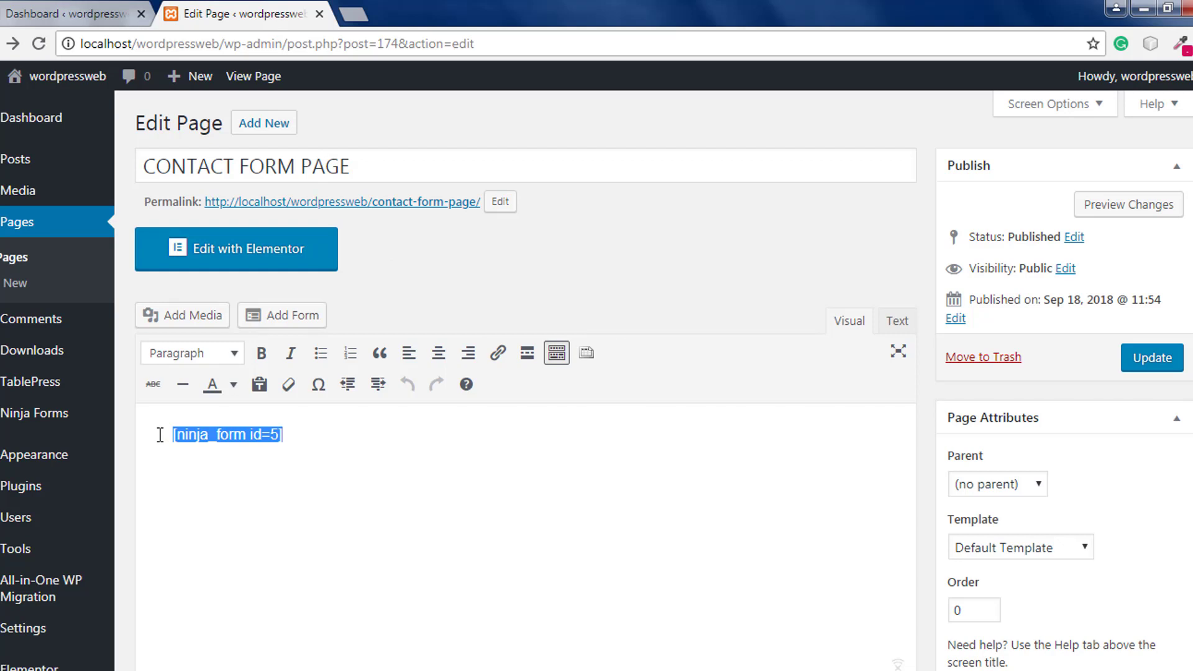
pyautogui.press('BackSpace')
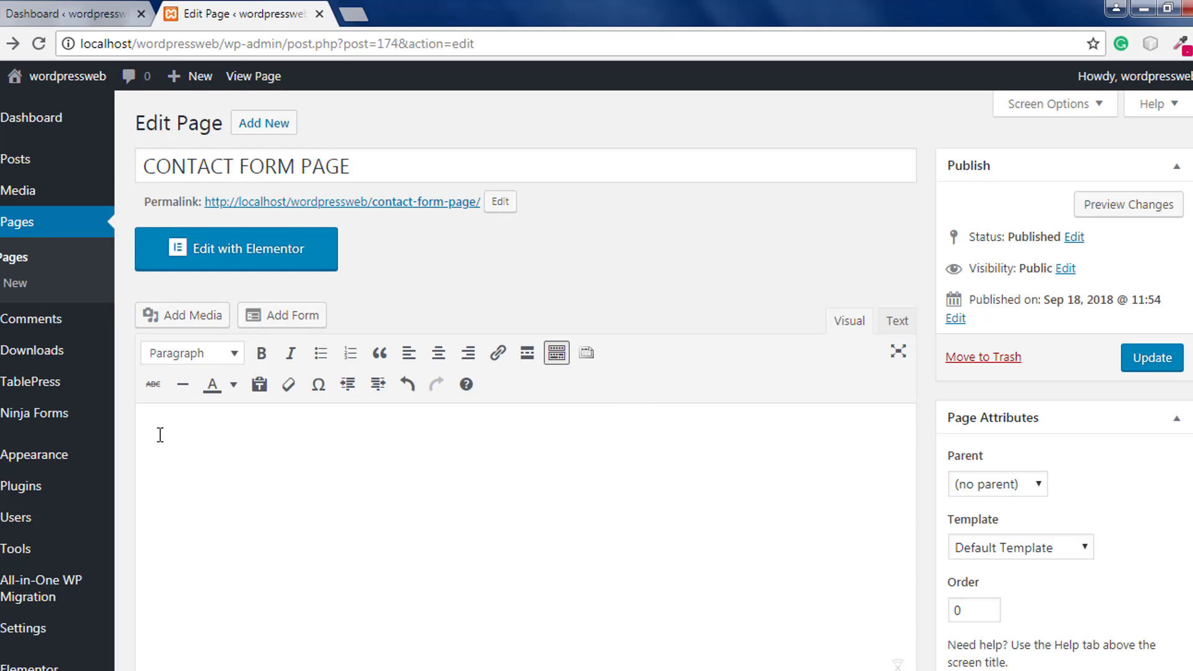
pyautogui.click(1136, 363)
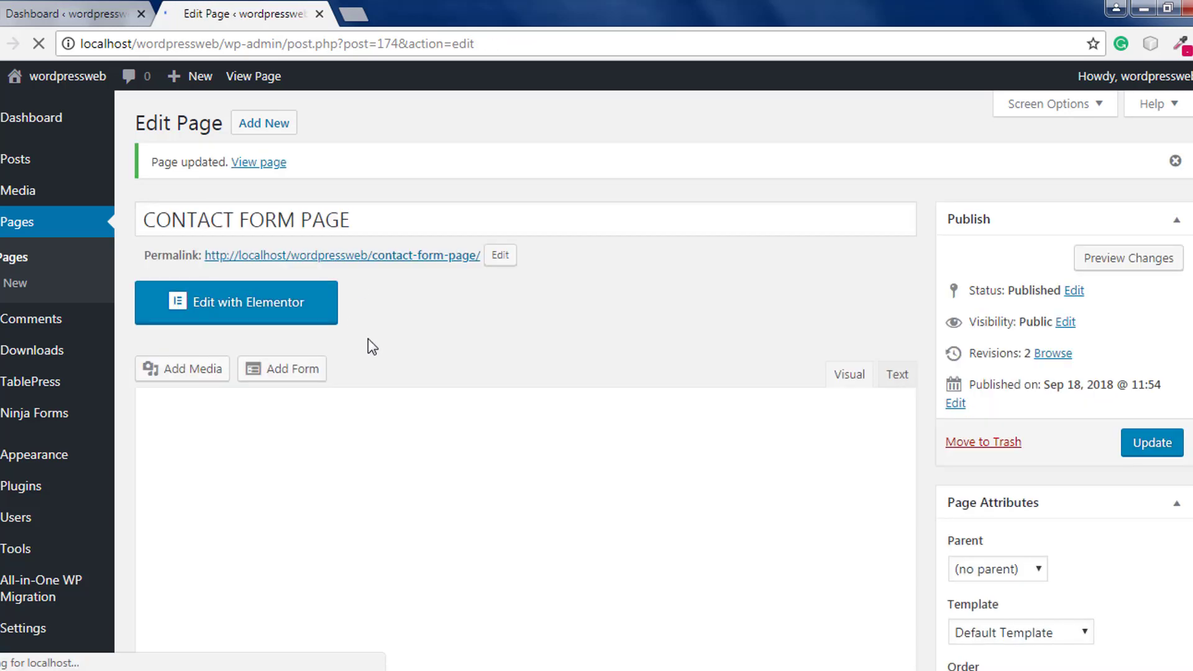
pyautogui.click(282, 316)
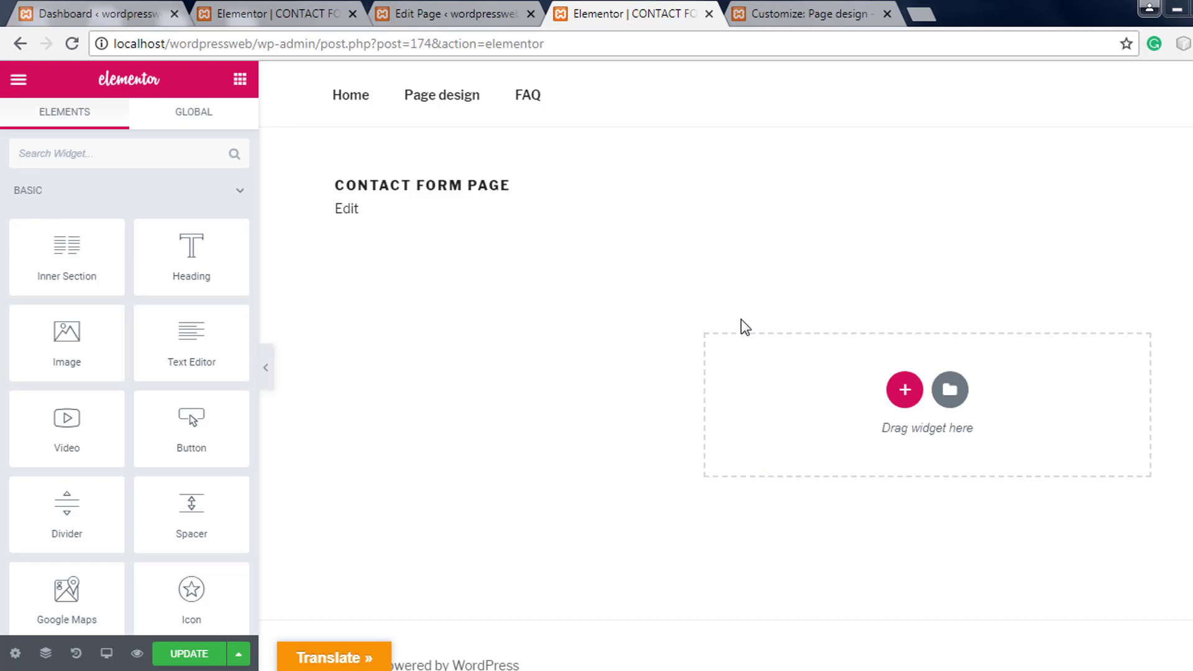
# Add a single-column section, stretch it to the full page width and increase its boxed content width.
pyautogui.click(905, 390)
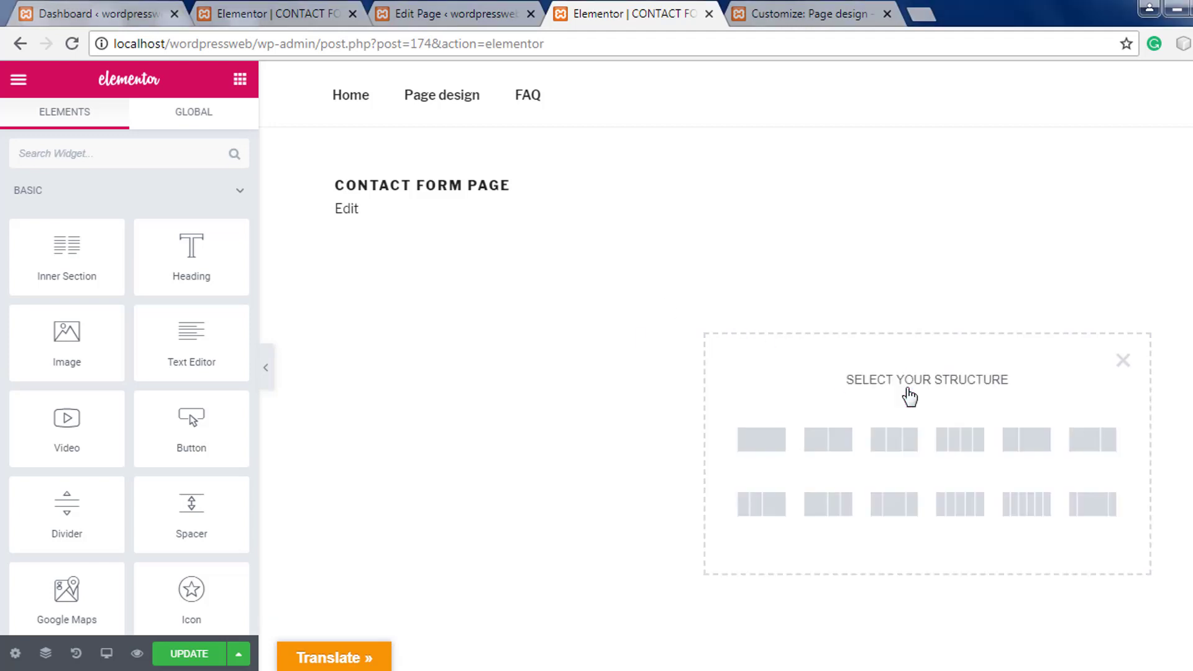
pyautogui.click(769, 443)
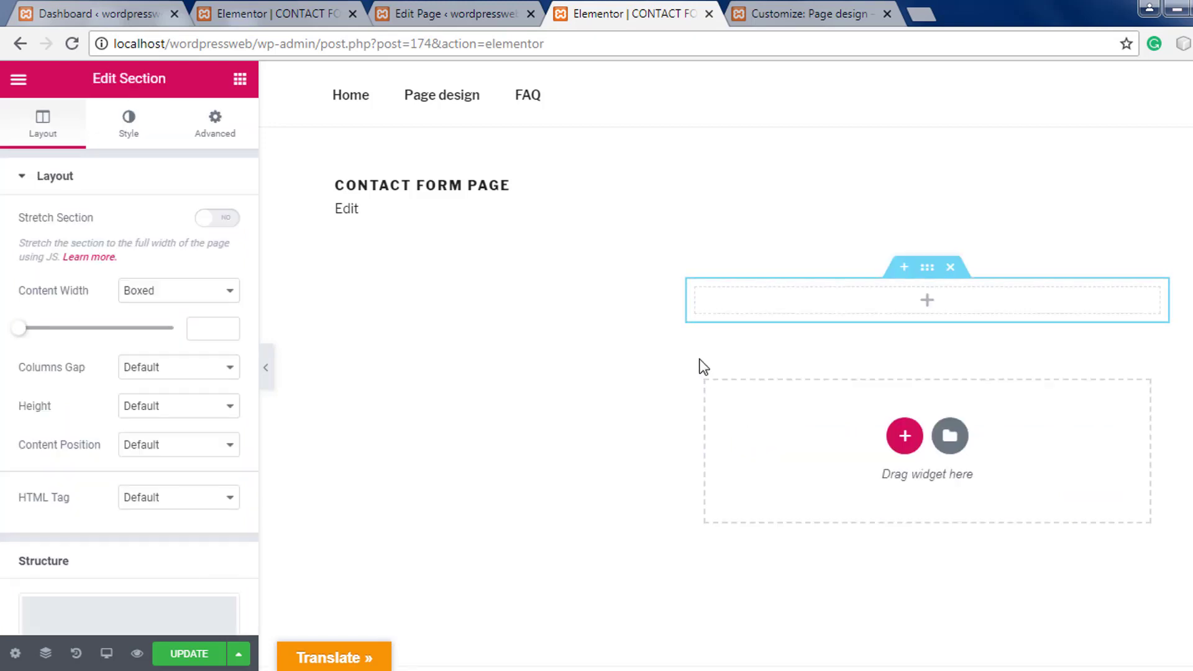
pyautogui.click(926, 272)
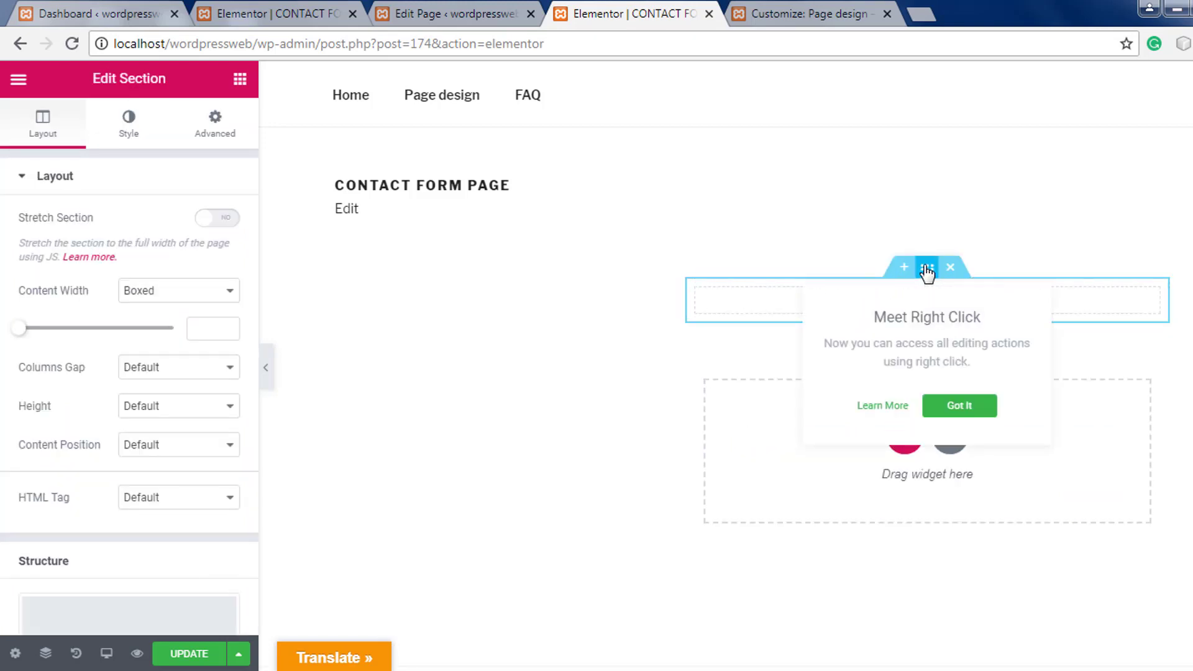
pyautogui.click(226, 220)
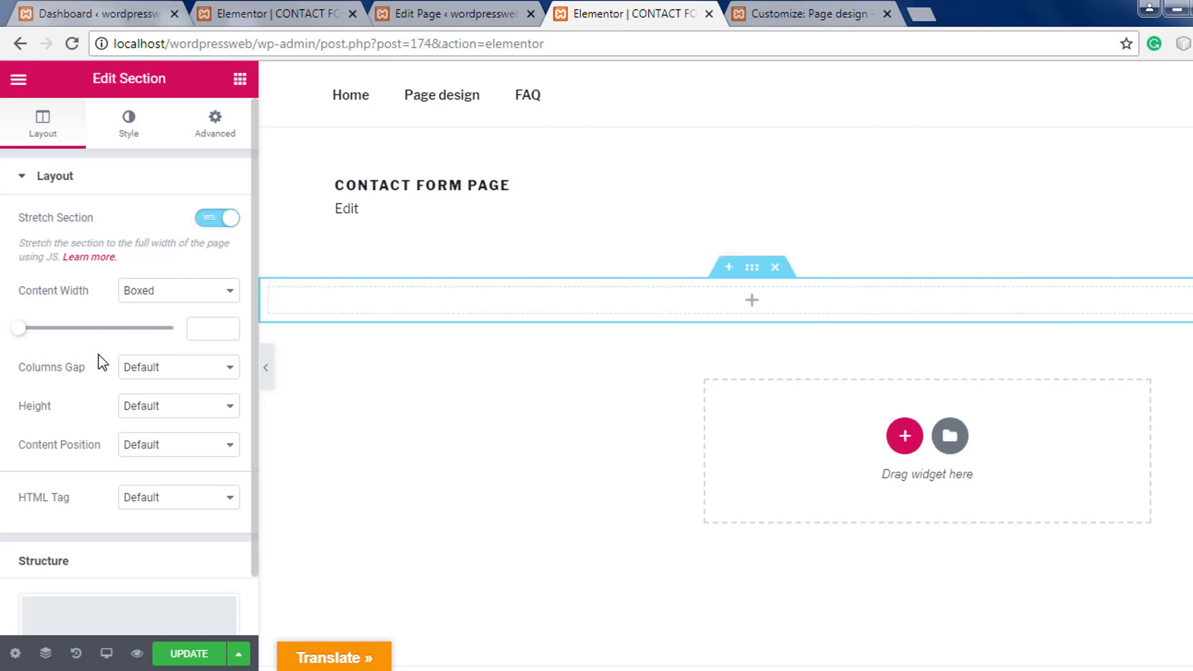
pyautogui.moveTo(24, 336); pyautogui.dragTo(182, 327)
# Find the Ninja Forms Widget by searching for "NINJA", place it in the stretched section and set its form to CONTACT FORM.
pyautogui.click(236, 82)
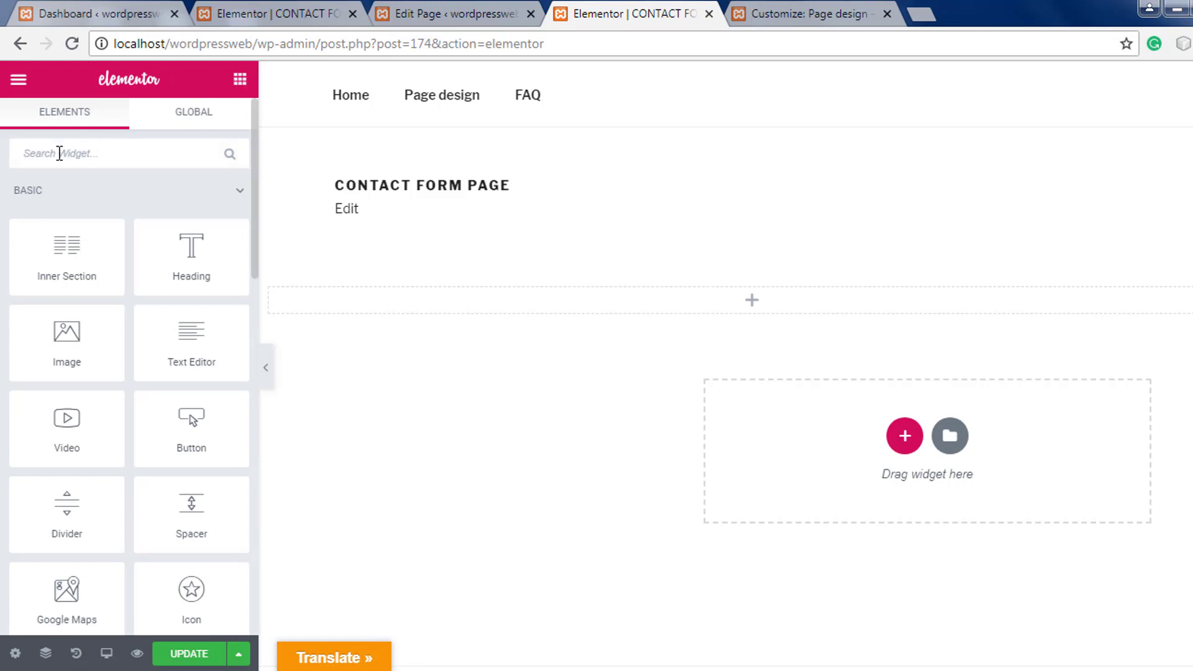
pyautogui.write('NINJA')
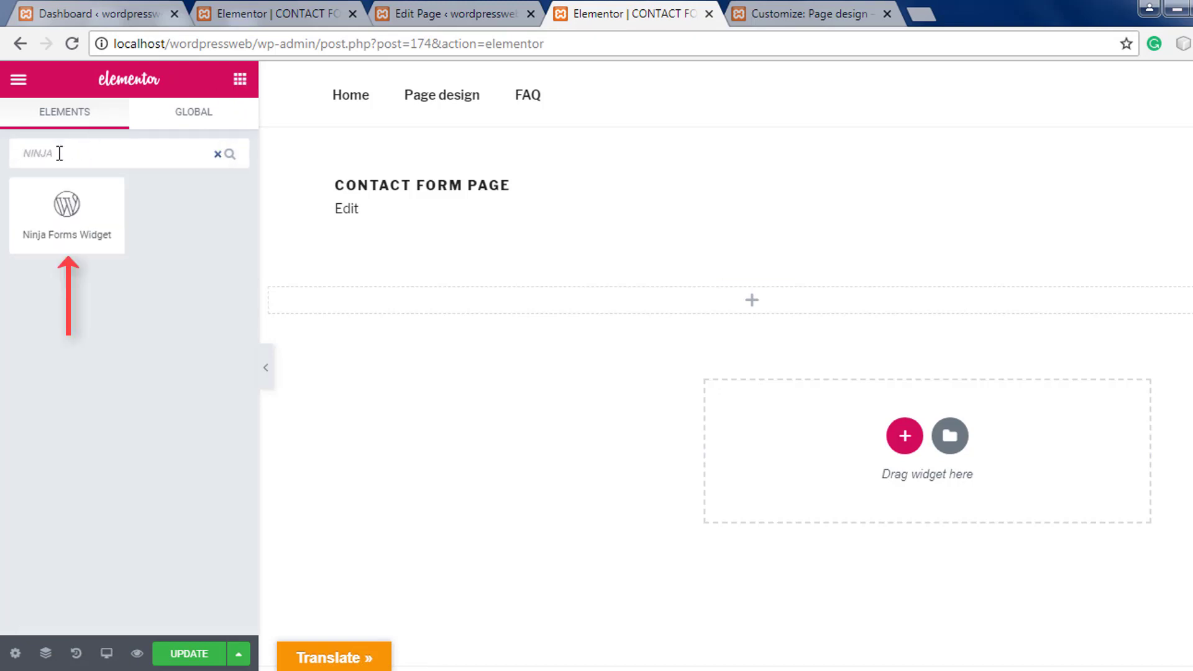
pyautogui.moveTo(67, 214); pyautogui.dragTo(467, 292)
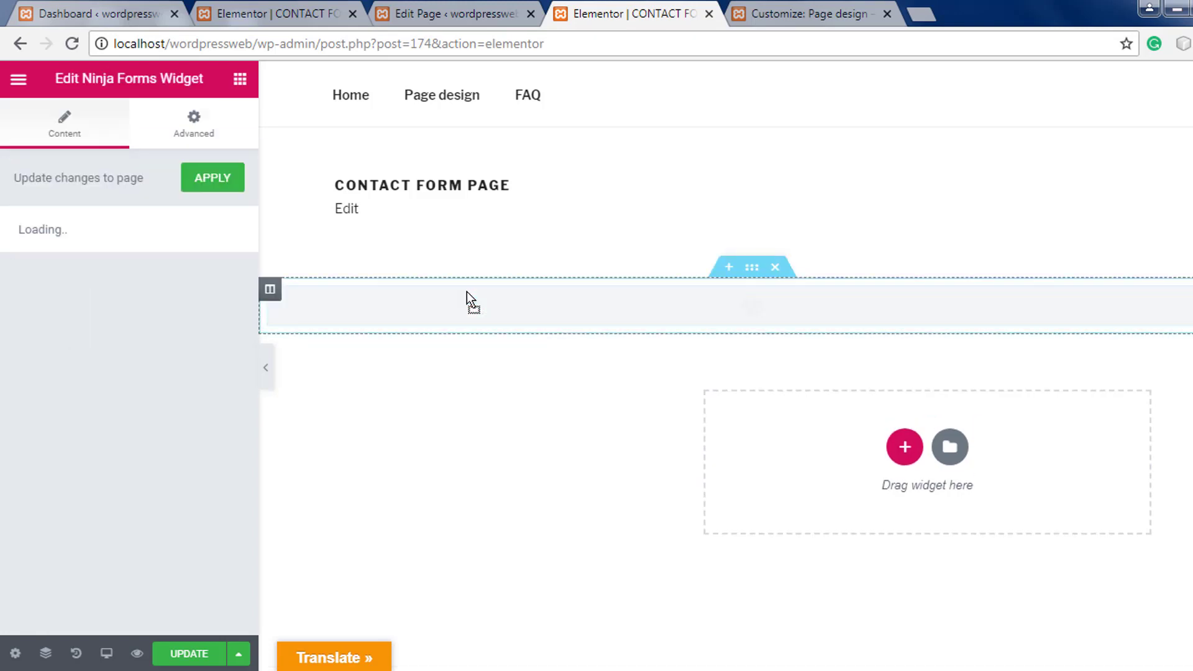
pyautogui.click(222, 284)
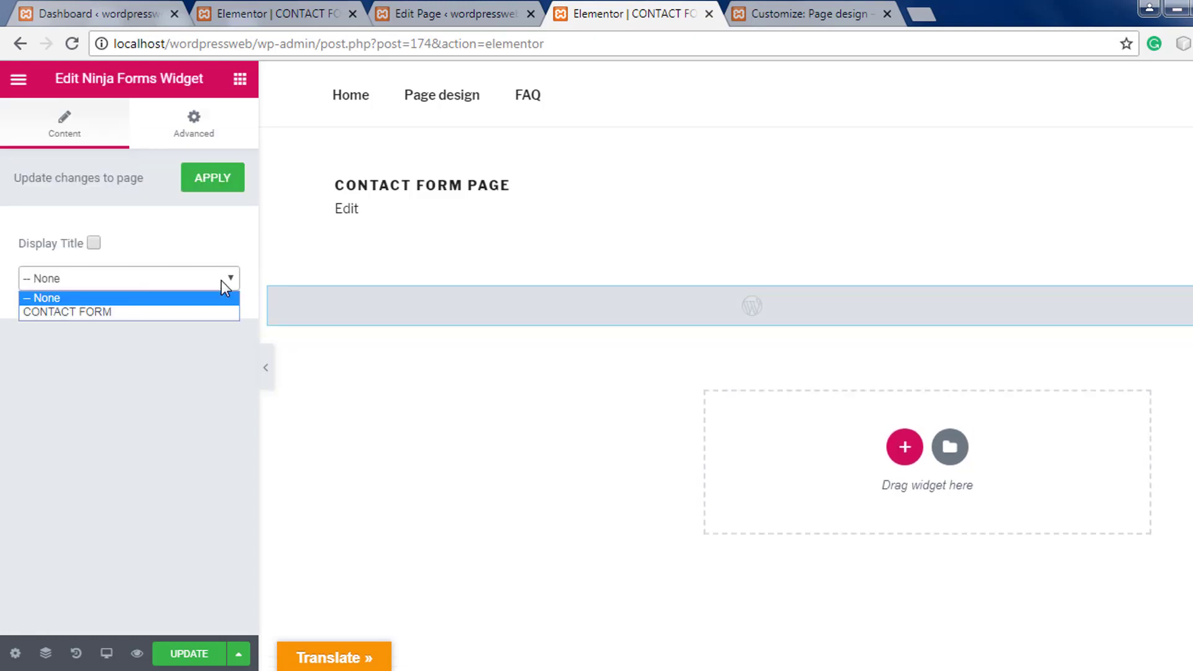
pyautogui.click(77, 311)
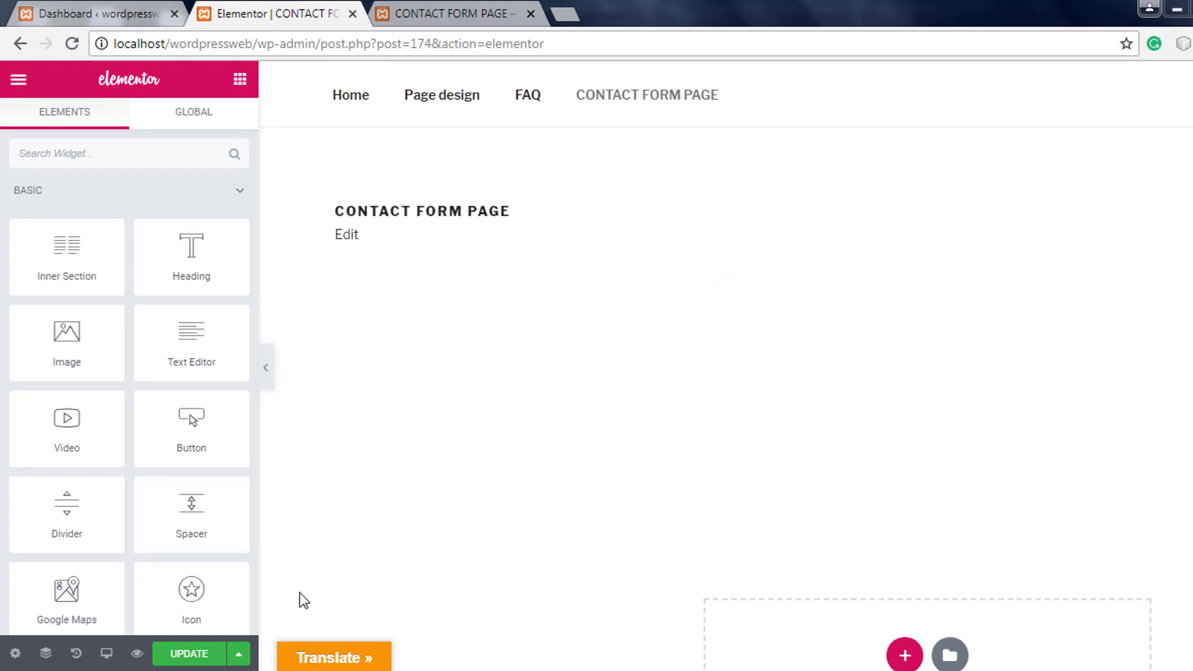
# Update the page, preview the changes and look over the full-width contact form.
pyautogui.click(198, 658)
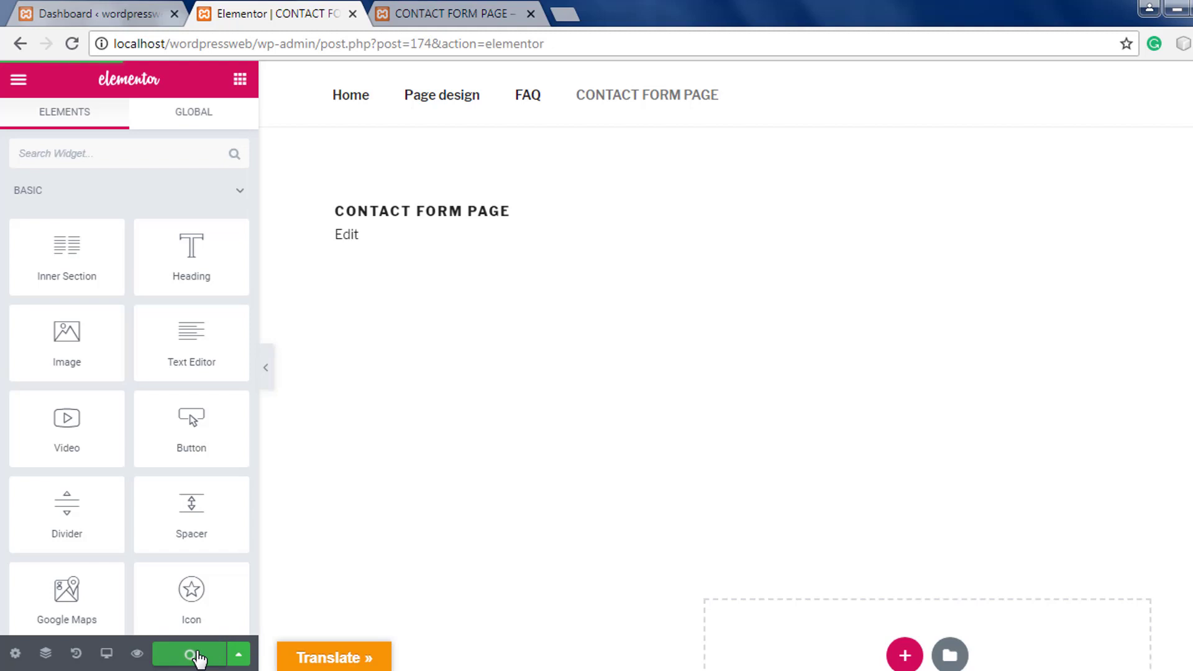
pyautogui.click(137, 657)
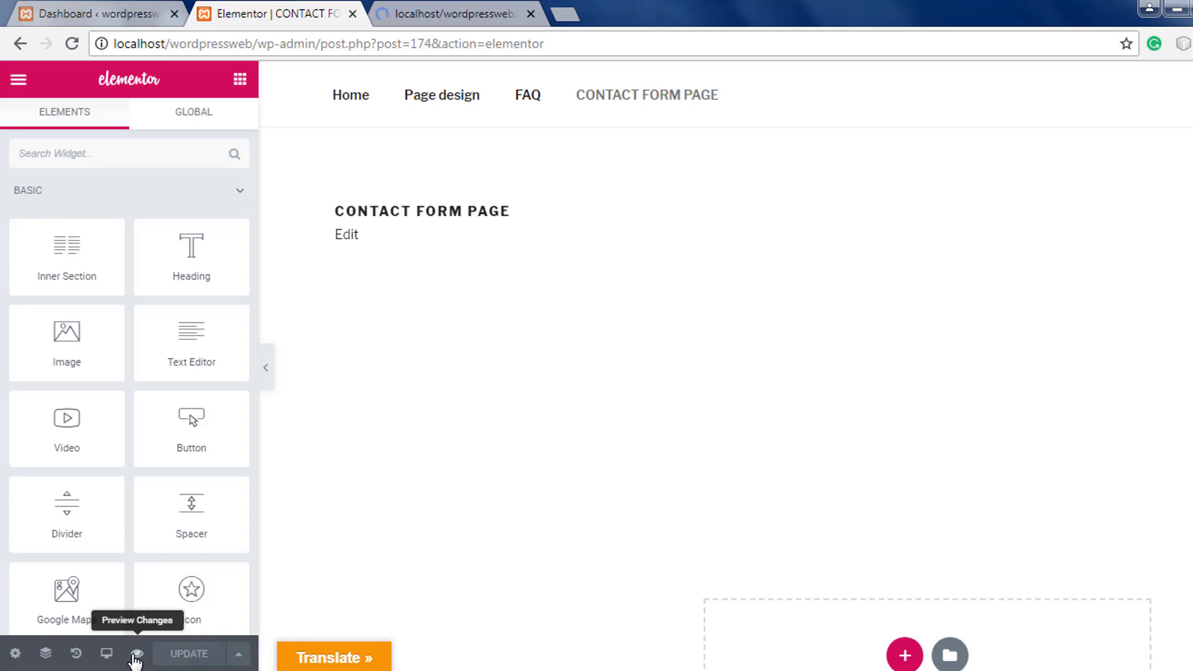
pyautogui.click(137, 656)
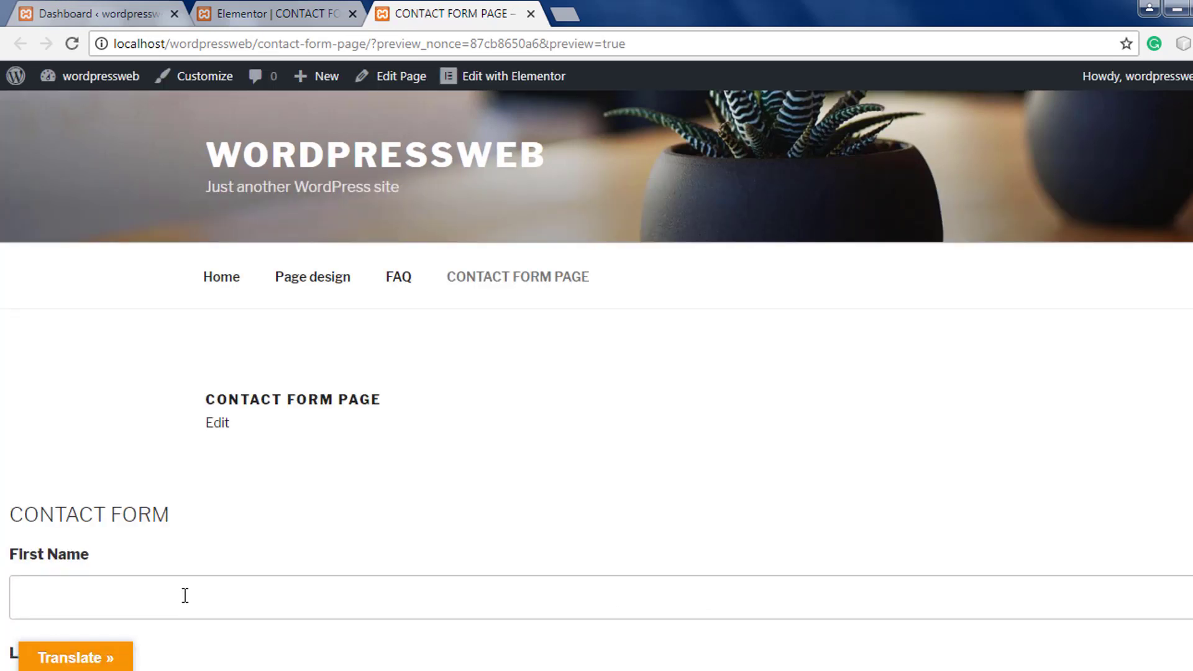
pyautogui.scroll(-2, 184, 594)
pyautogui.scroll(-3, 184, 596)
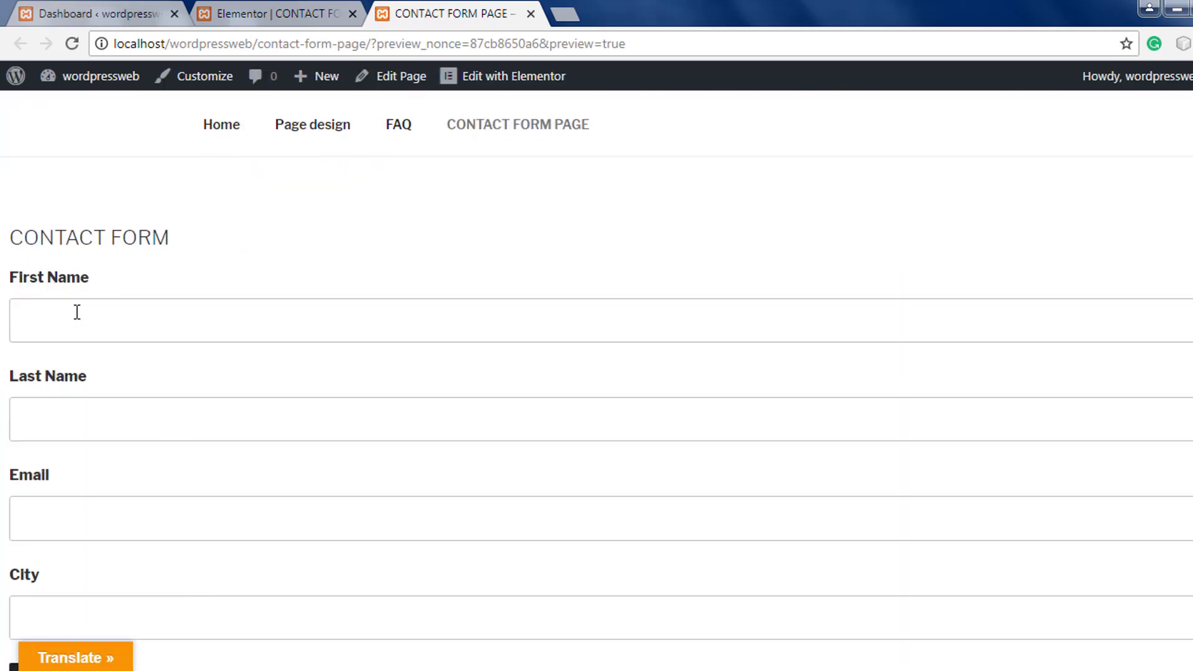
# Fill in the sender's first name and last name in the previewed contact form.
pyautogui.scroll(-3, 66, 458)
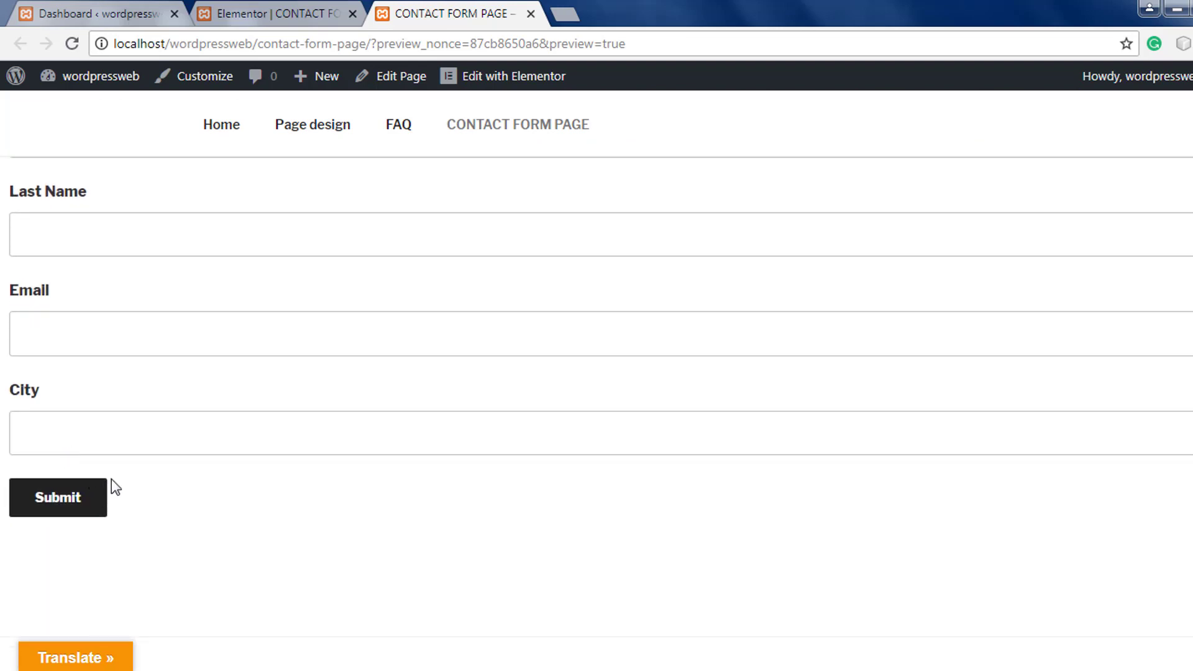
pyautogui.scroll(3, 115, 487)
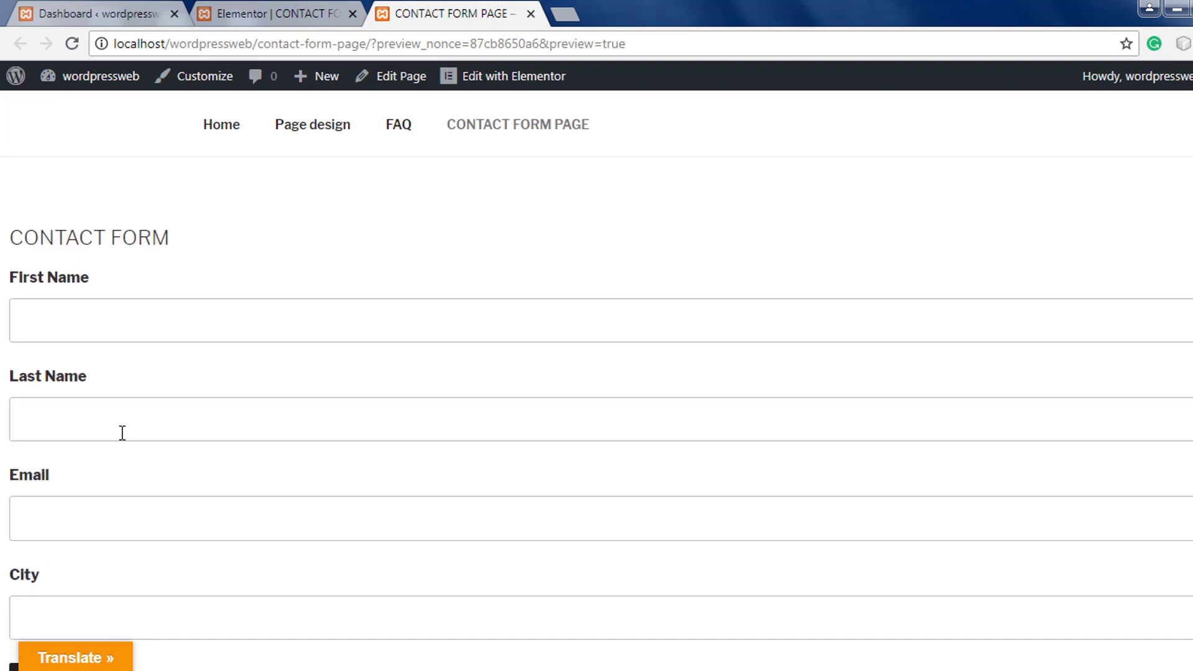
pyautogui.click(54, 310)
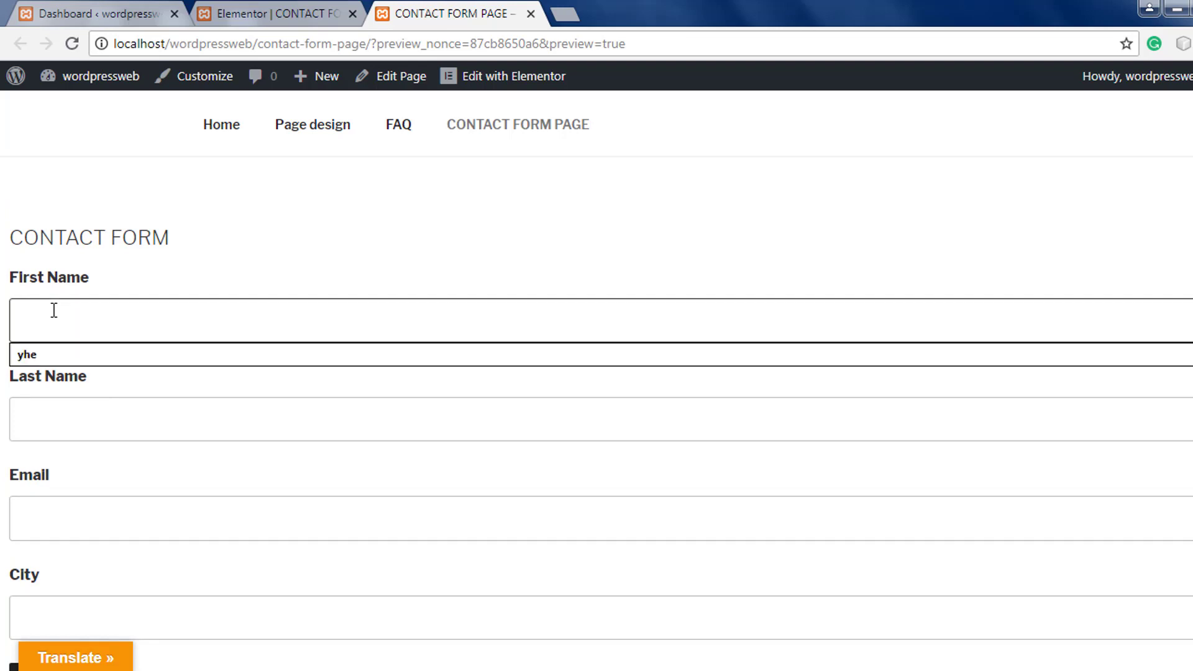
pyautogui.write('SAM')
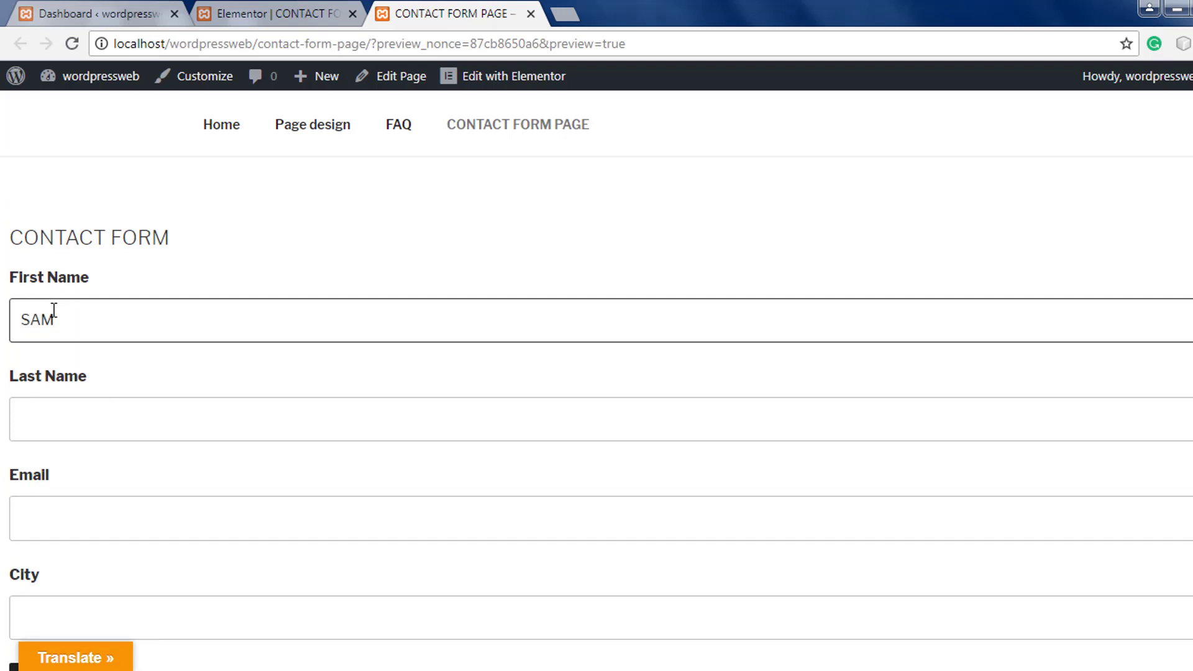
pyautogui.click(38, 407)
pyautogui.write('N')
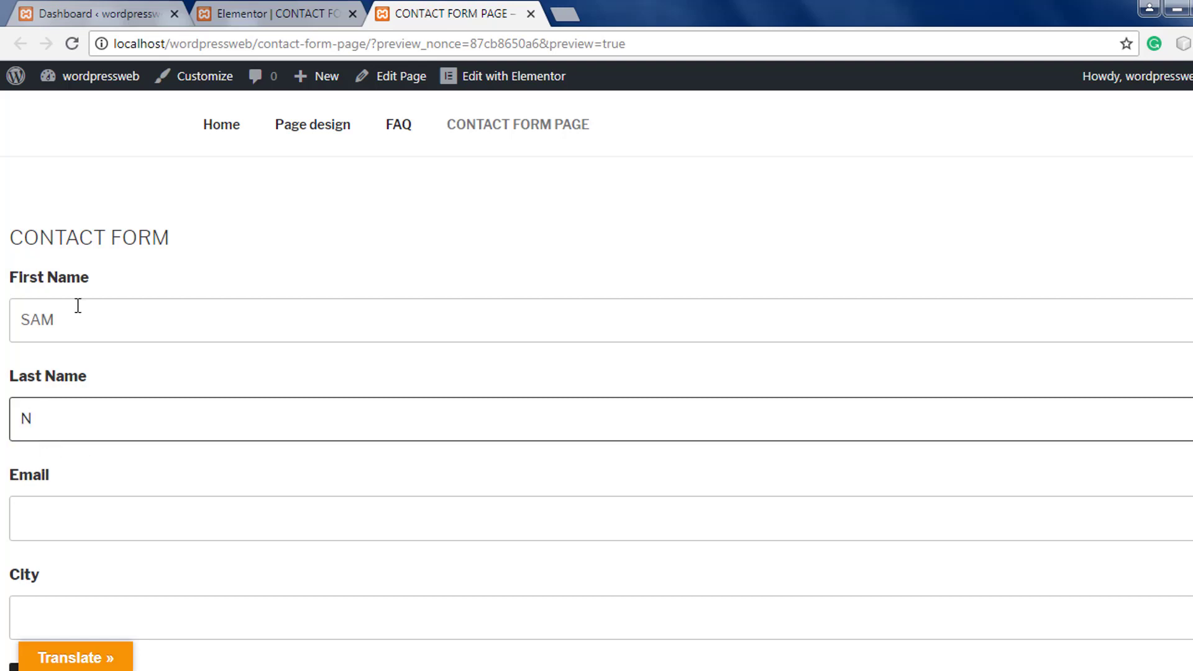
# Fill in the contact form's Email field with the first suggested e-mail address.
pyautogui.scroll(-4, 81, 499)
pyautogui.click(50, 283)
pyautogui.write('SA')
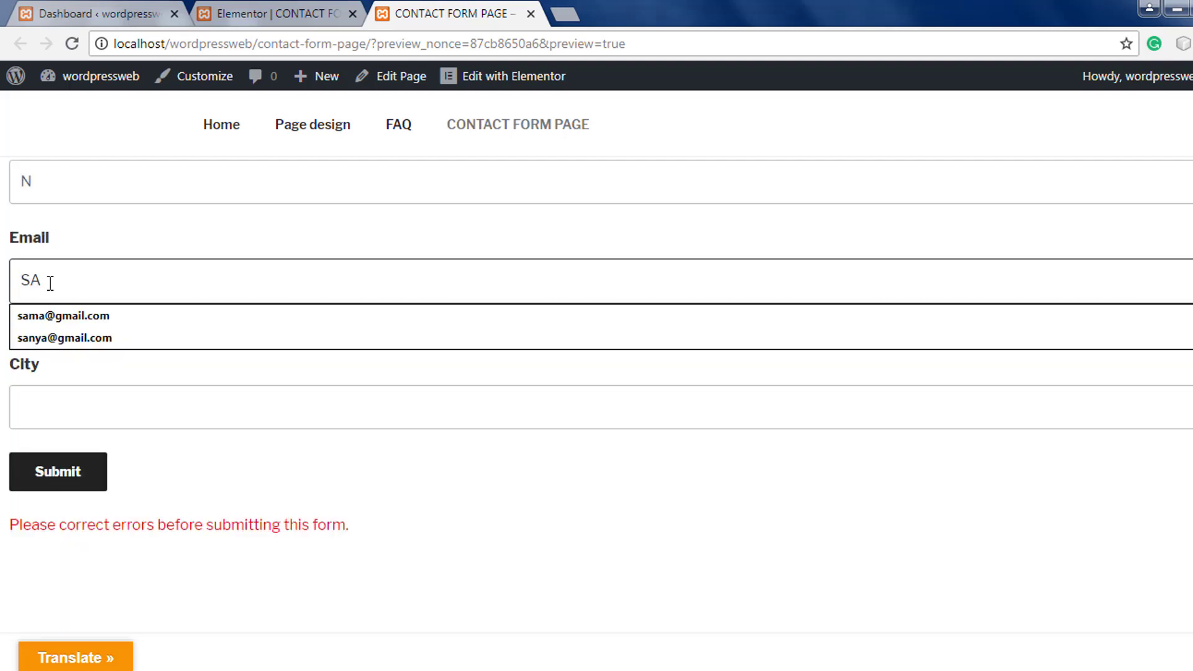
pyautogui.click(43, 315)
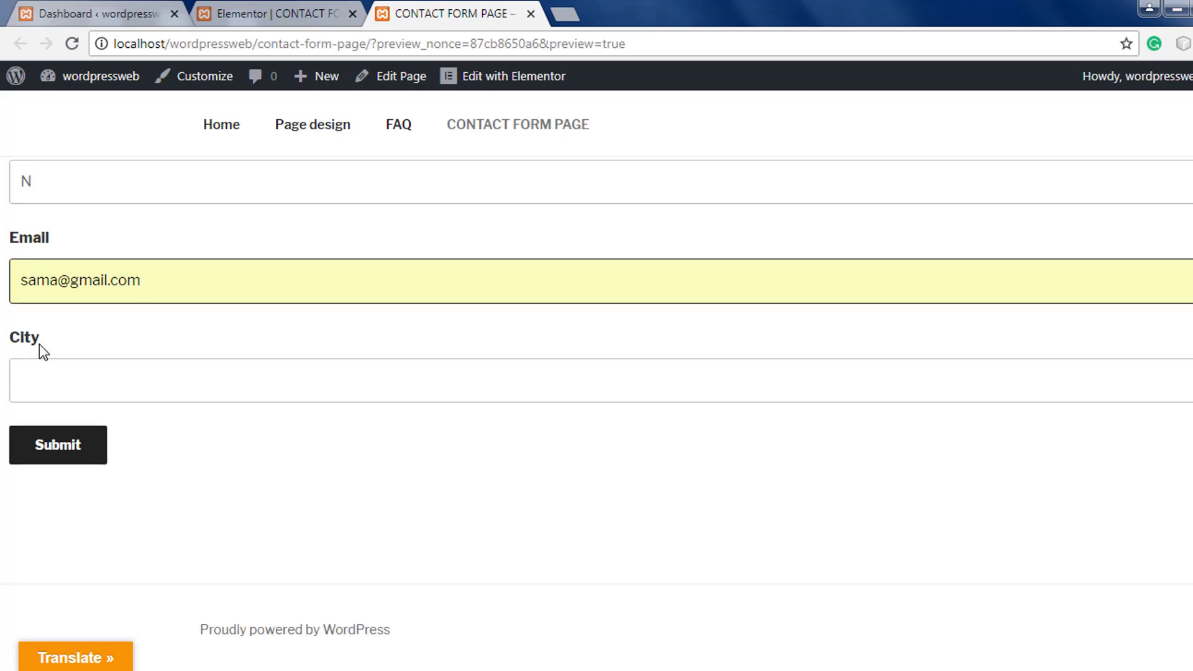
# Enter BANGALORE as the city and submit the contact form.
pyautogui.click(32, 379)
pyautogui.write('B')
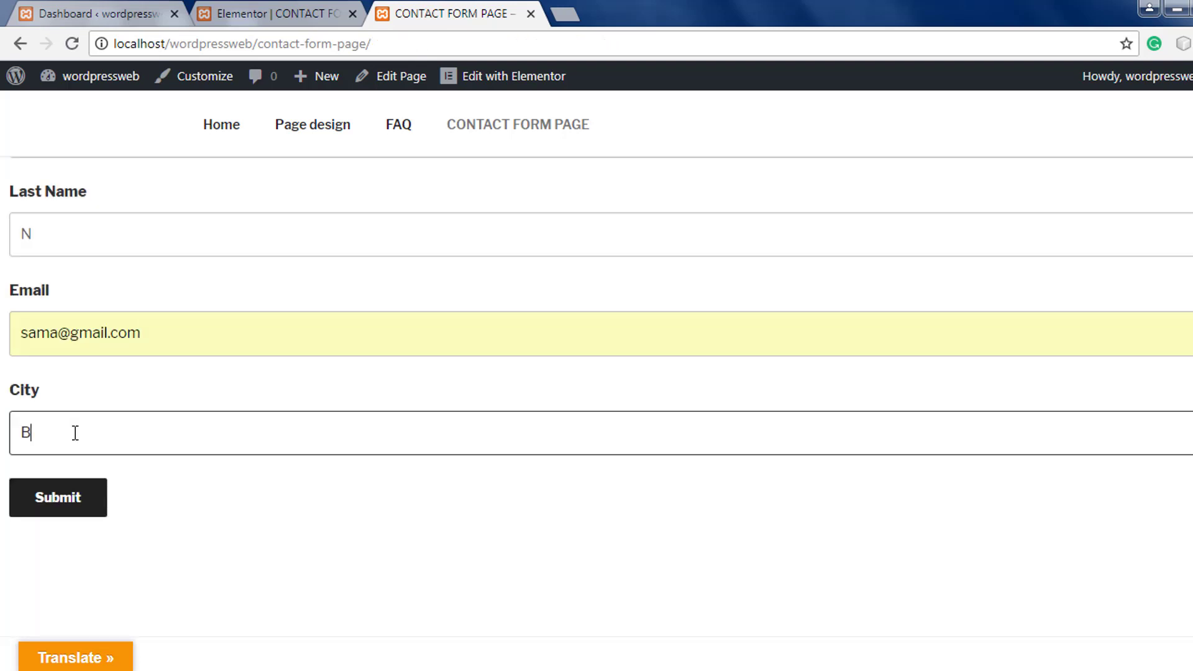
pyautogui.write('ANGALORE')
pyautogui.click(75, 508)
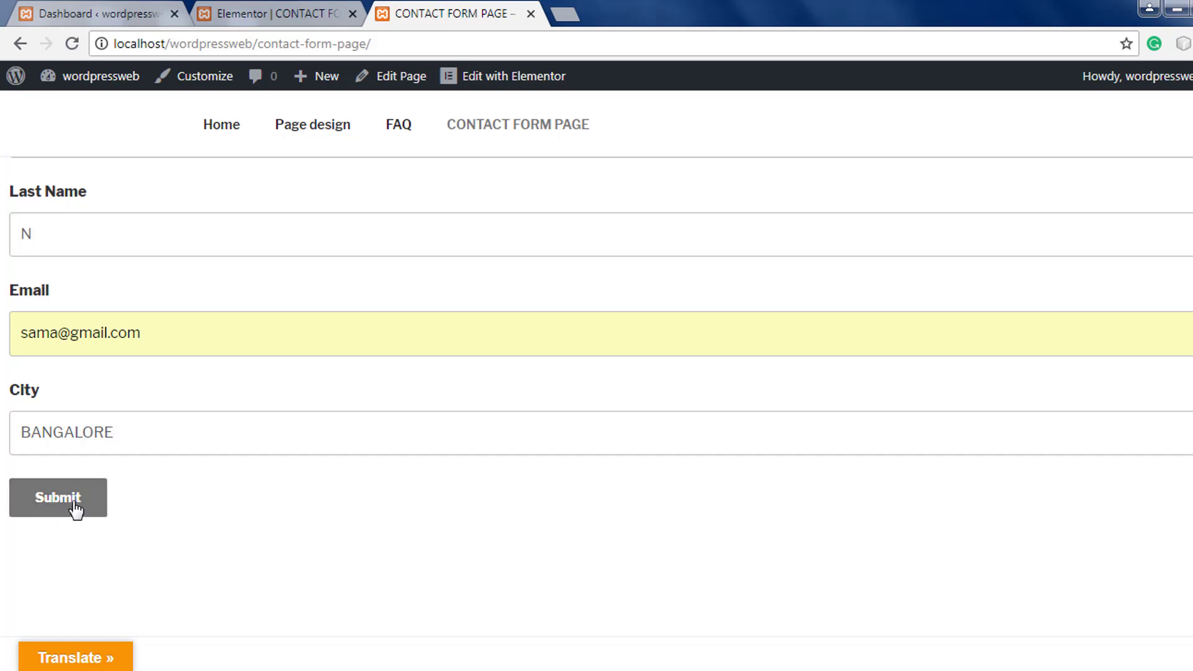